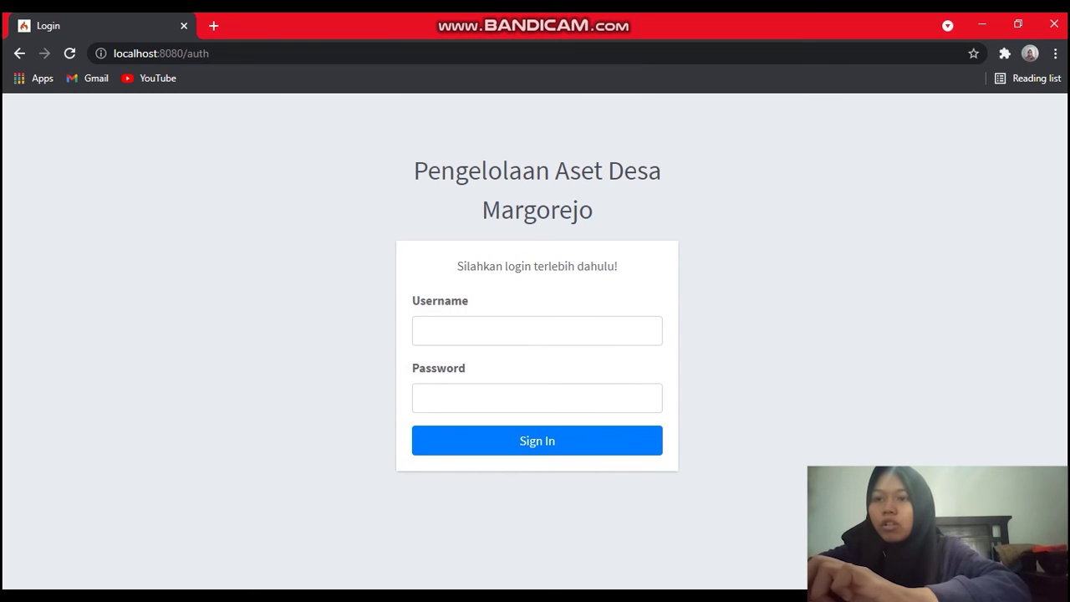
Log in as admin with the saved username and password, and dismiss the browser's password warning.
left_click(537, 331)
key("Down")
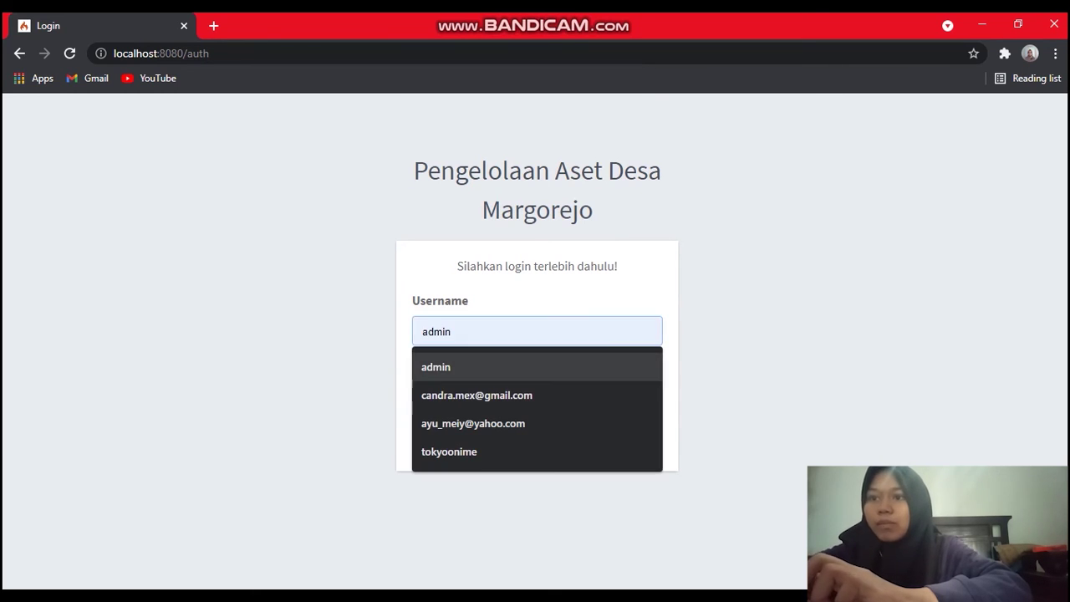
key("Return")
key("Tab")
type("123")
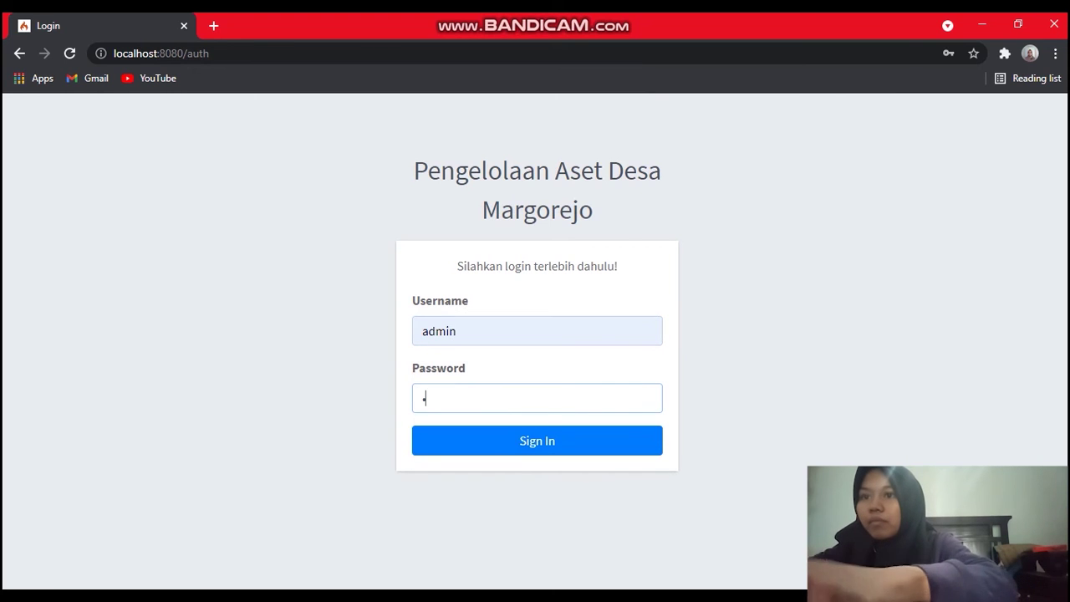
type("4")
key("Return")
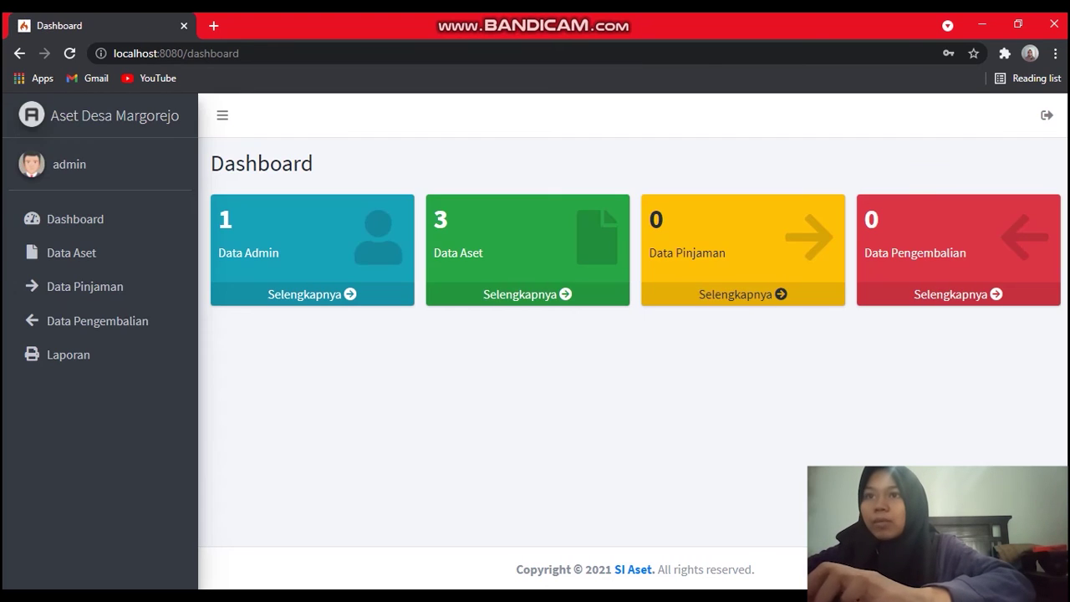
left_click(671, 263)
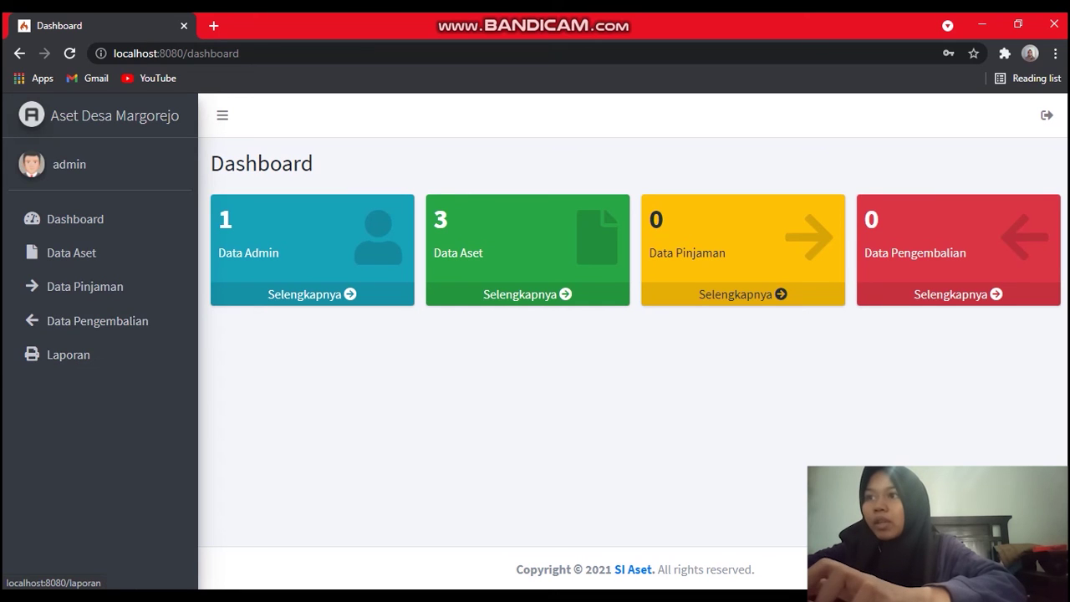
Go to Data Aset, review the three listed assets, and start the Tambah Aset form.
left_click(71, 253)
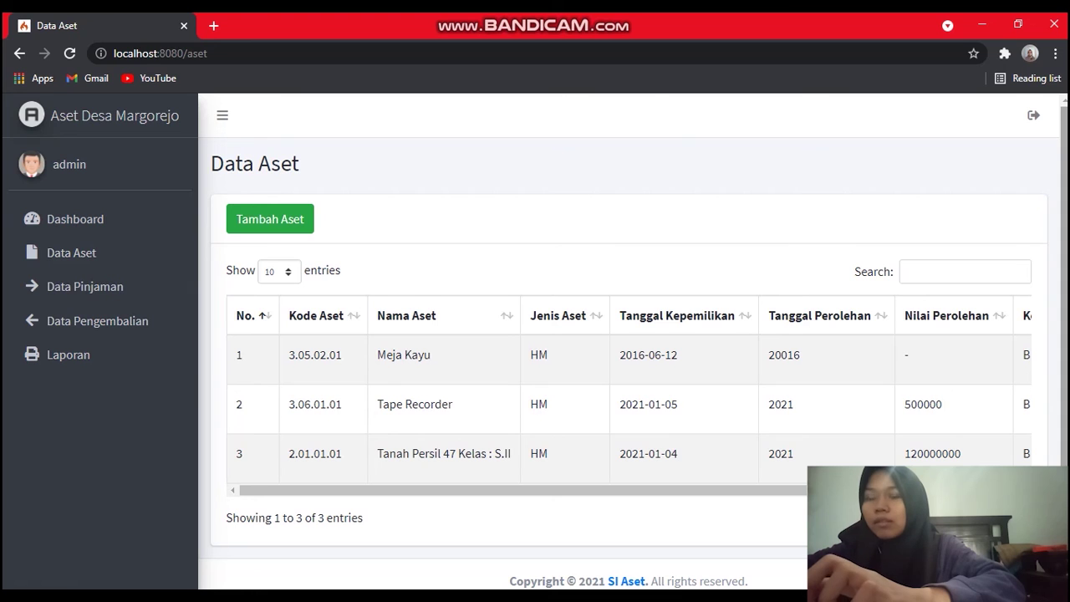
scroll(634, 344, "down", 1)
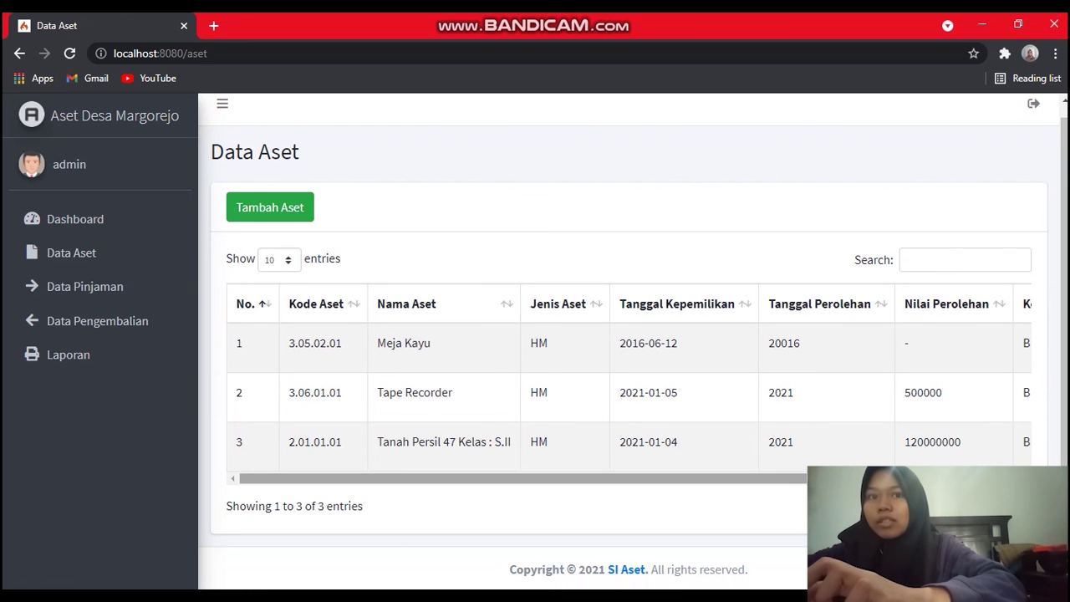
scroll(630, 384, "right", 2)
scroll(630, 385, "left", 2)
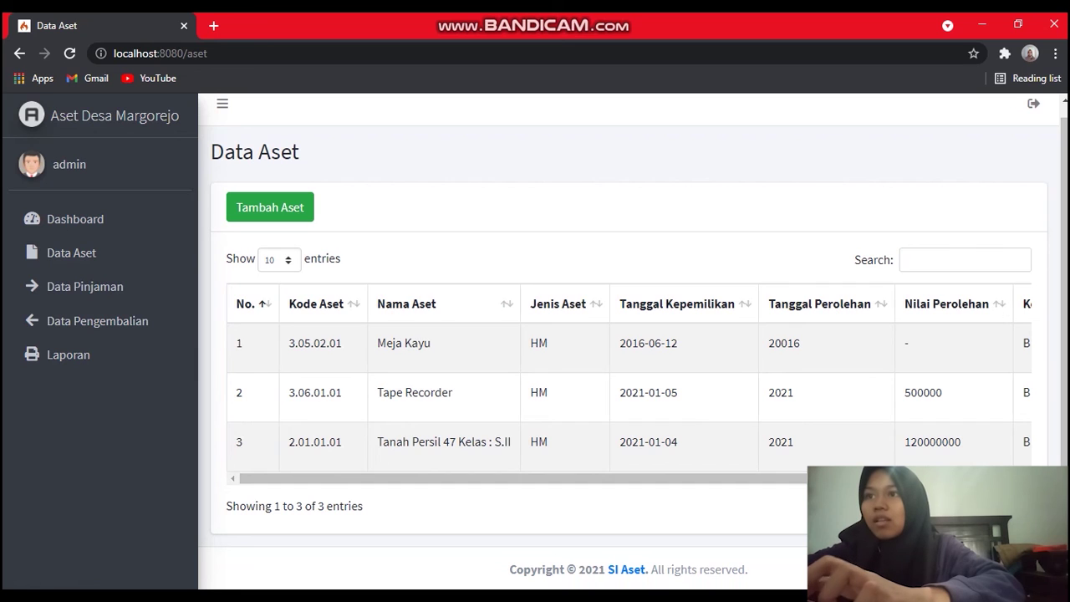
left_click(270, 207)
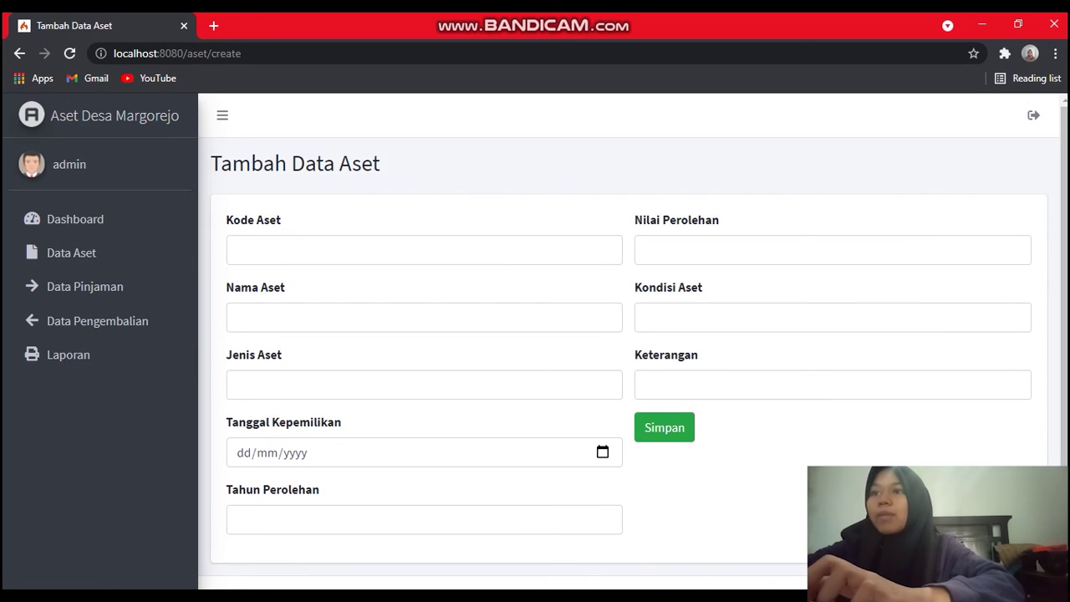
Enter asset code 2.01.01.02 and name Lemari Kayu from the suggestions.
left_click(251, 250)
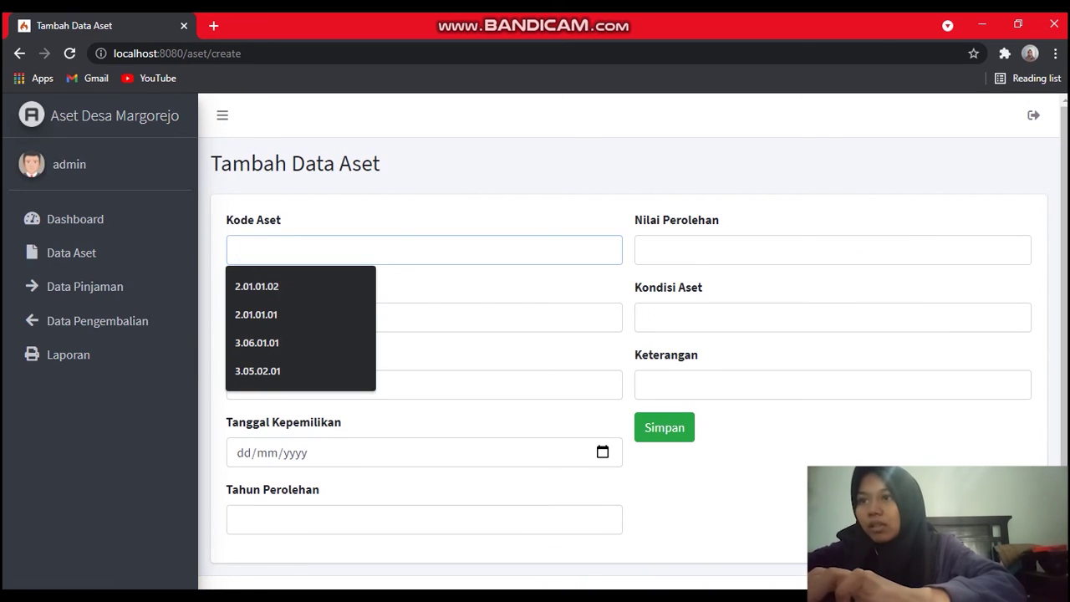
key("Down")
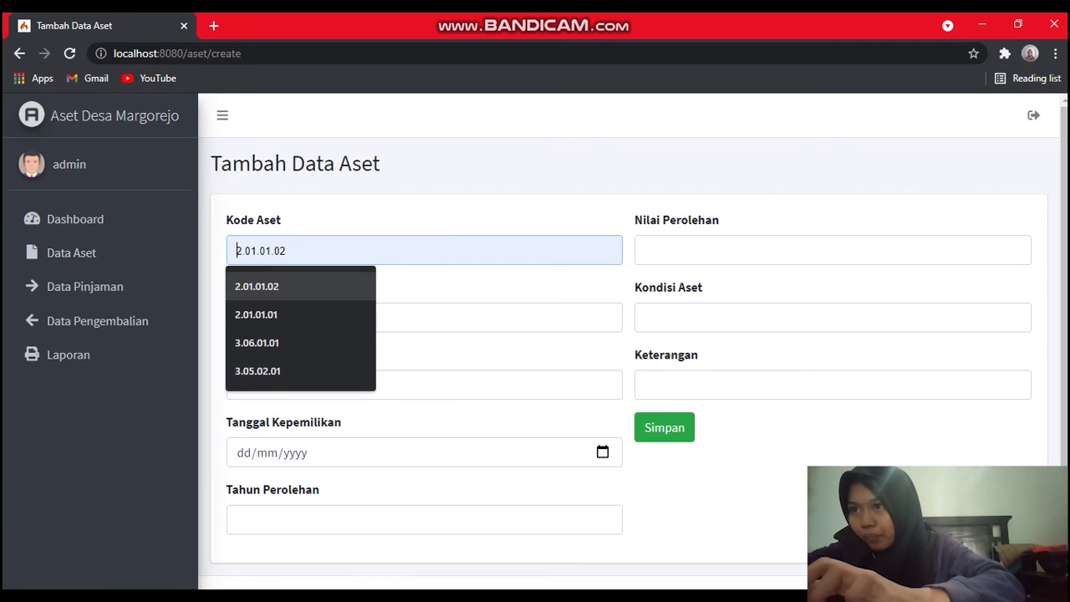
key("Down")
key("Up")
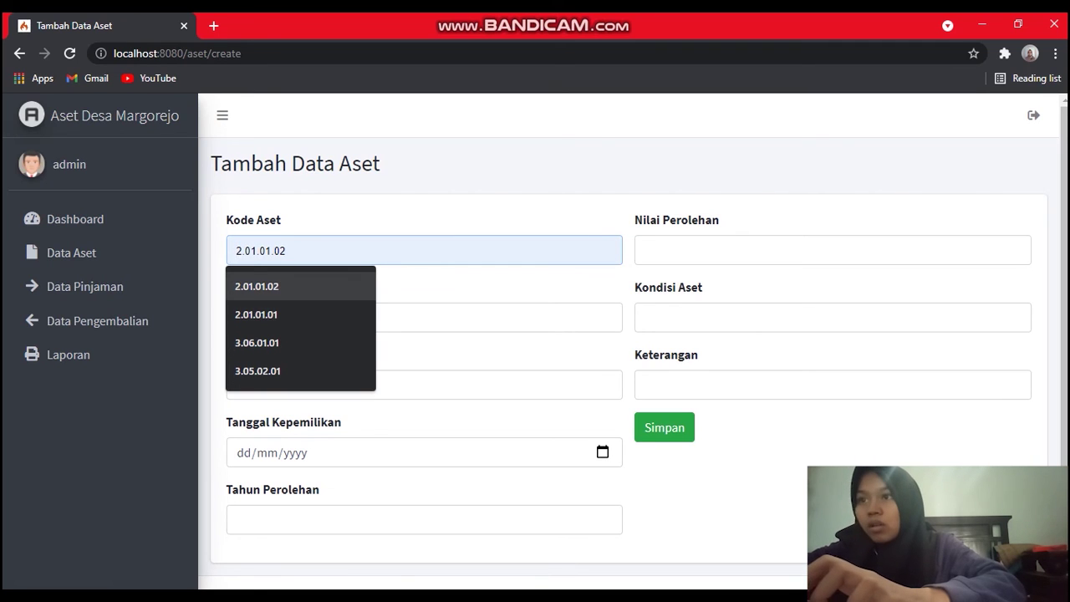
key("Return")
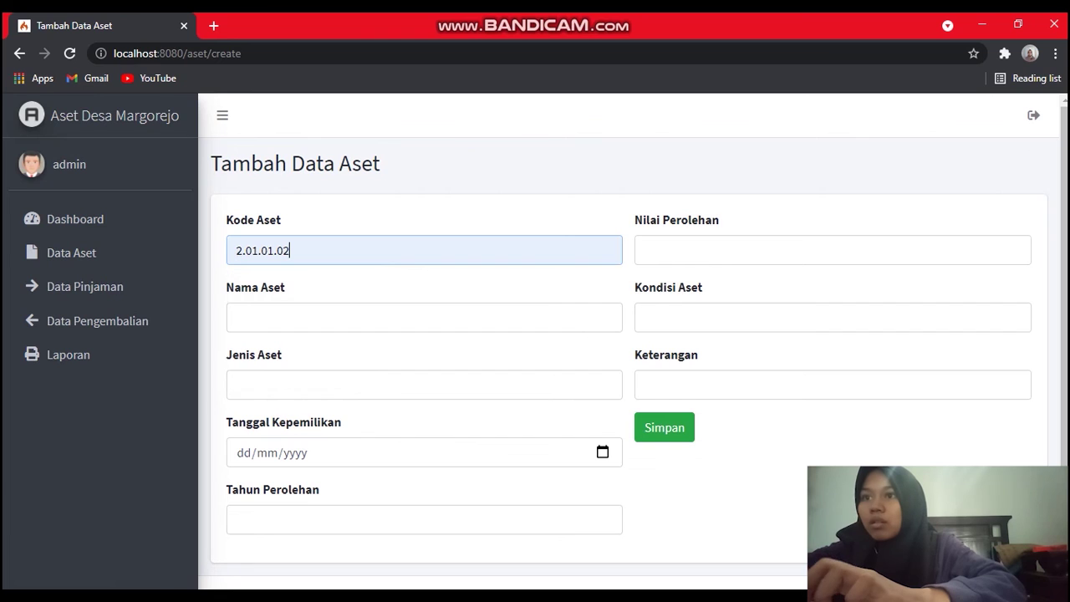
left_click(237, 317)
key("Down")
key("Down")
key("Down")
key("Up")
key("Up")
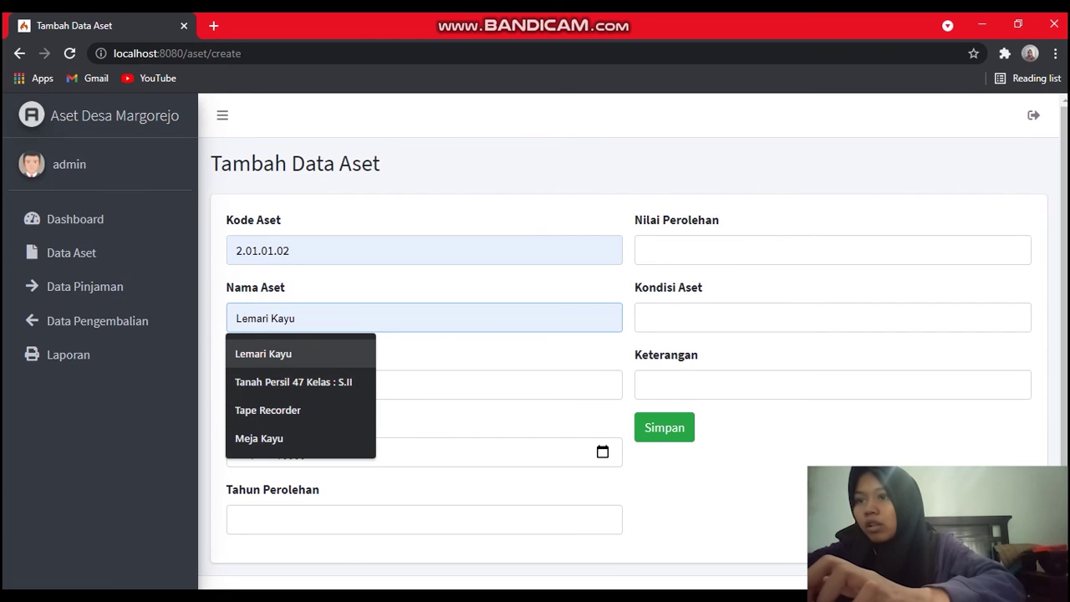
key("Return")
Set the asset type to HM and the ownership date to 16/06/2021.
left_click(239, 385)
key("Down")
key("Return")
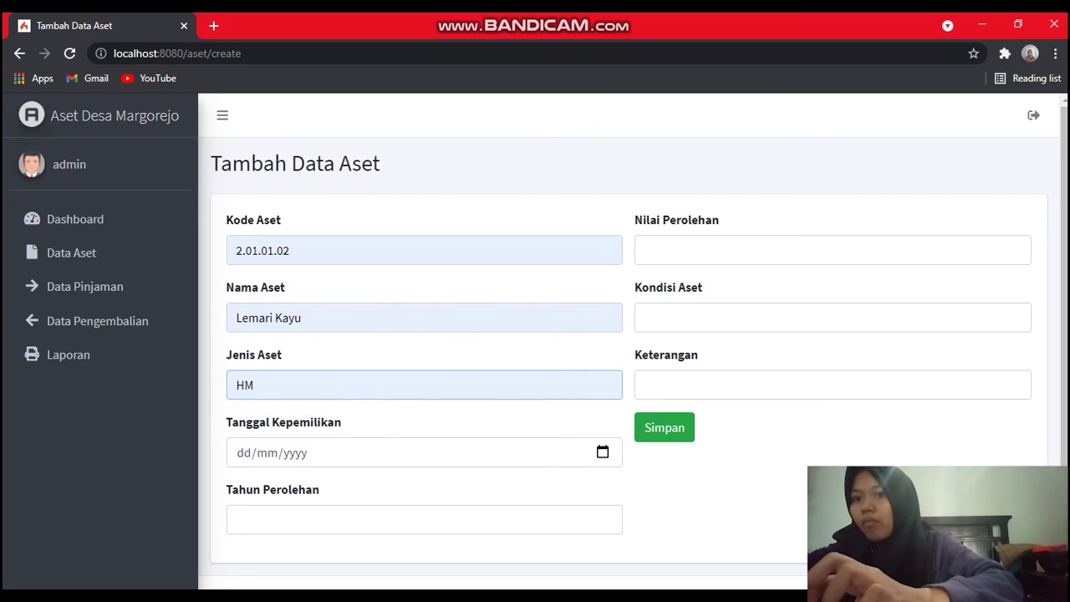
key("Tab")
key("alt+Down")
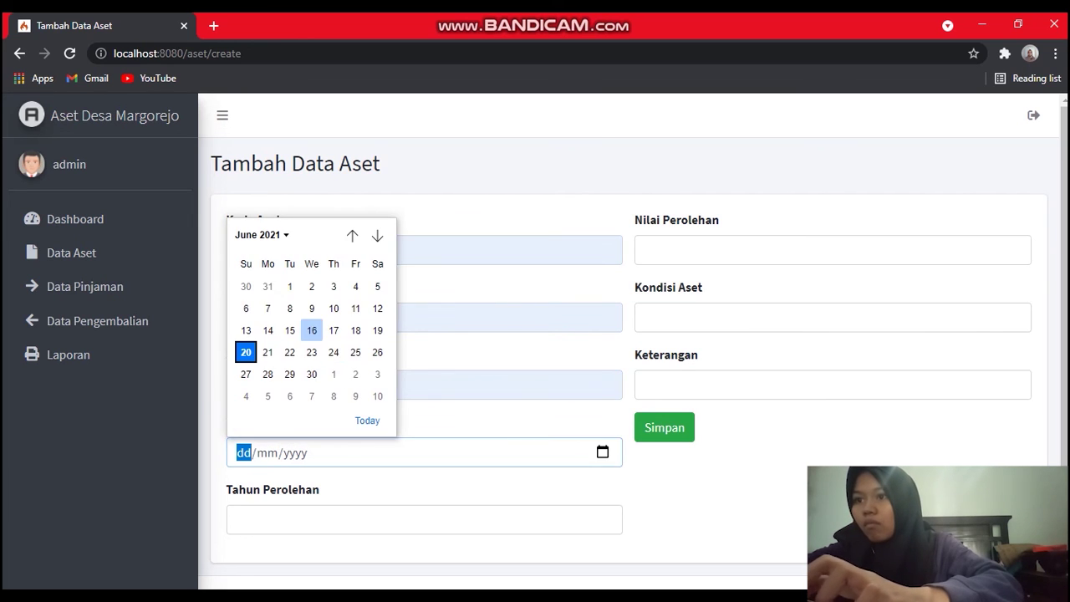
key("Return")
Set the acquisition year to 2021 and acquisition value to 500000.
key("Tab")
key("Tab")
key("Tab")
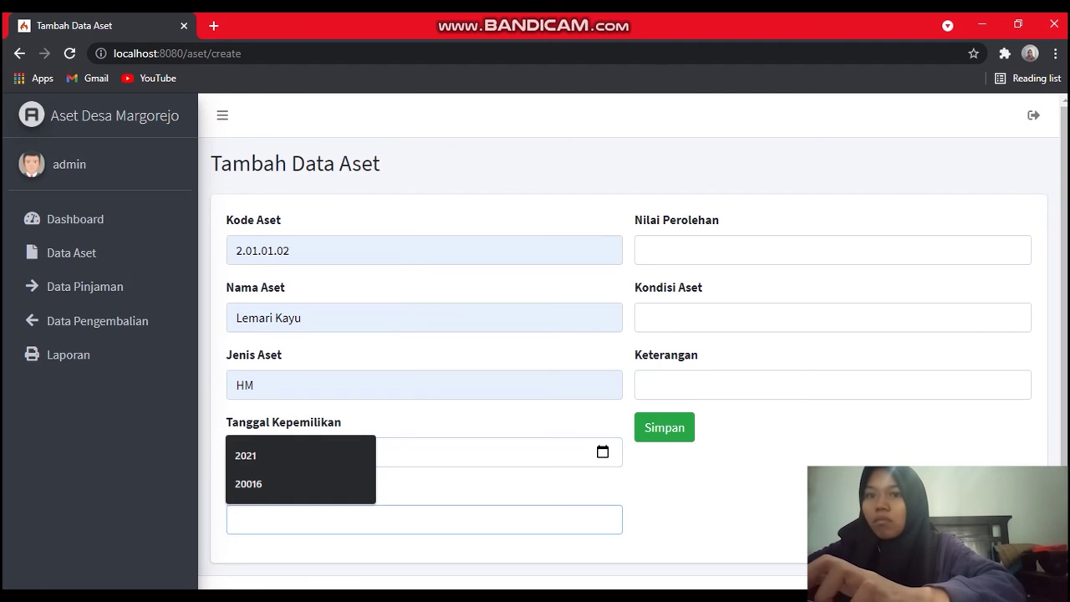
key("Down")
key("Return")
key("Tab")
key("Down")
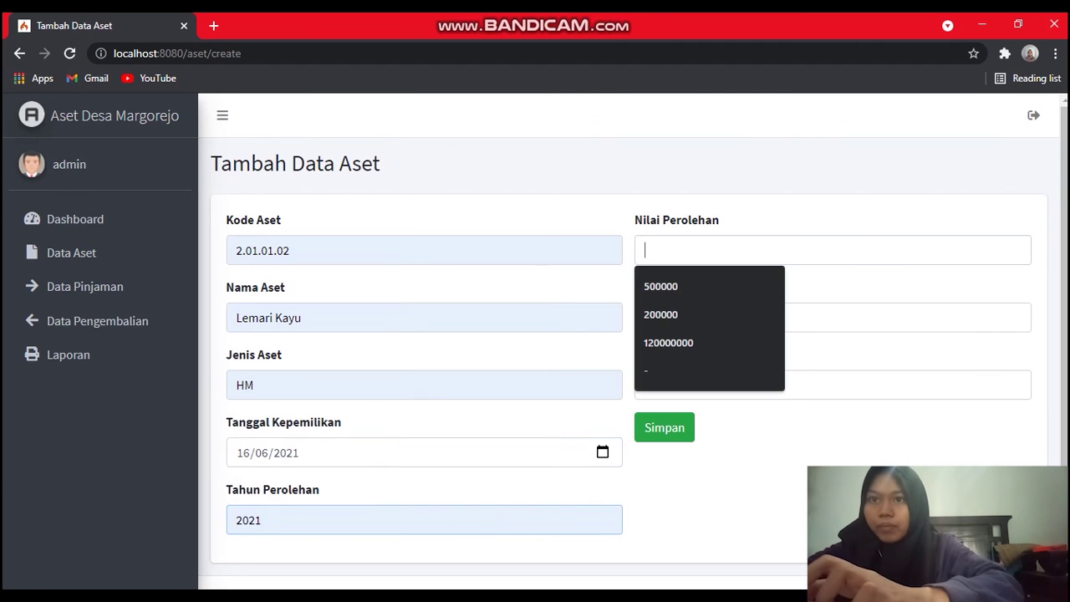
key("Down")
key("Return")
Set the condition to B and the remark to a dash.
key("Tab")
key("Down")
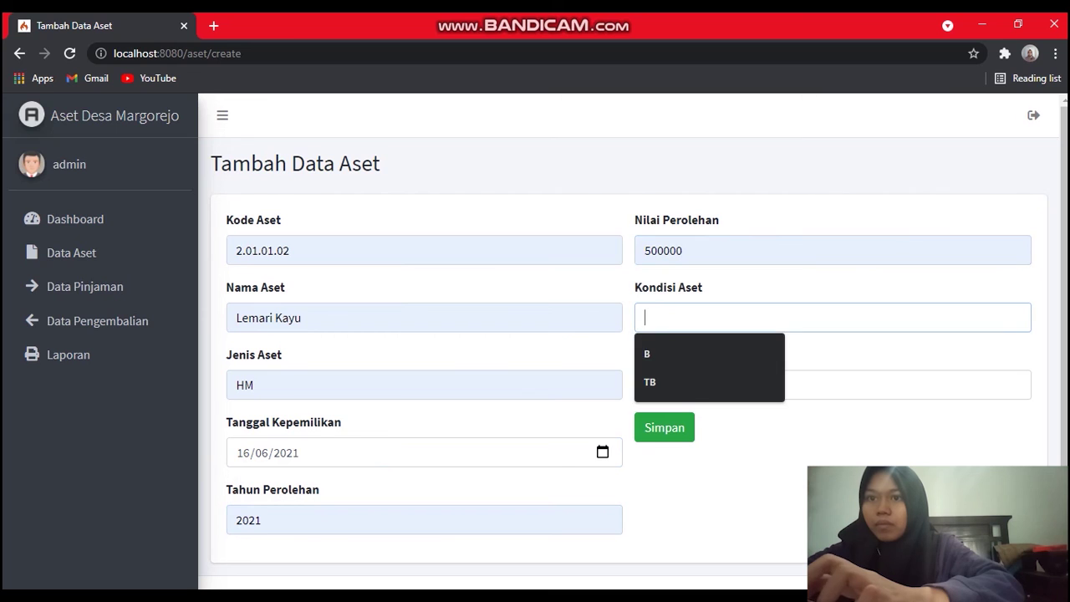
key("Down")
key("Return")
key("Tab")
key("Down")
key("Down")
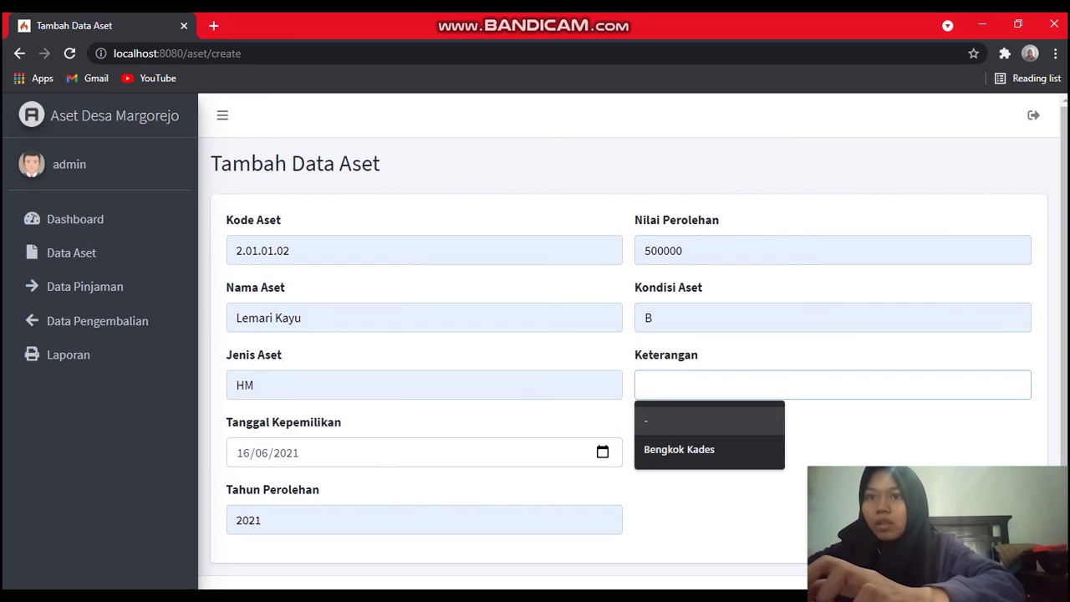
key("Return")
key("Return")
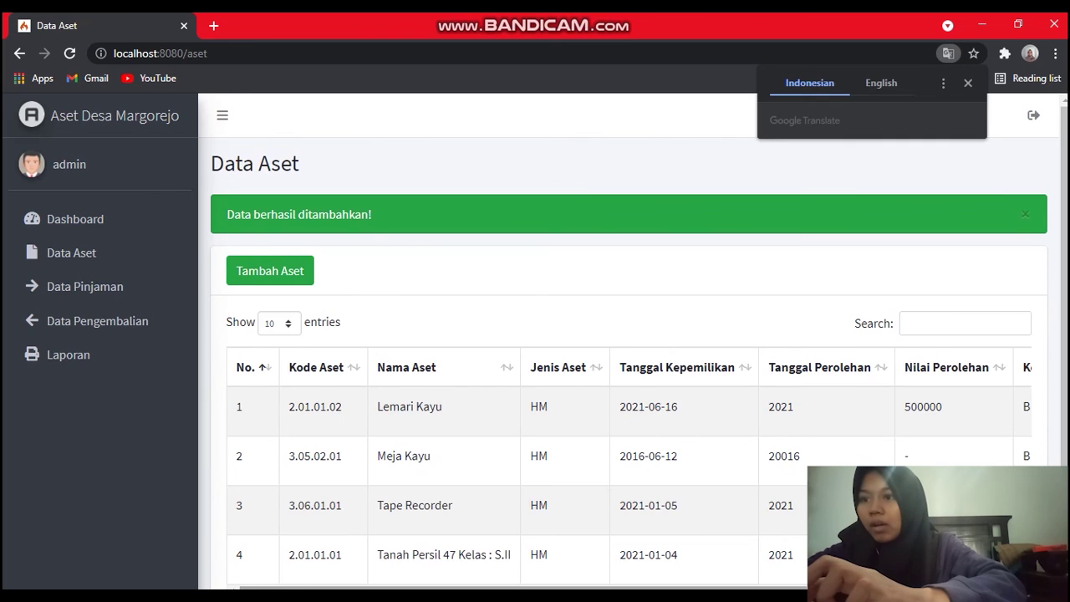
Scroll across the four-asset table and open the Lemari Kayu record for editing.
mouse_move(501, 588)
left_mouse_down()
mouse_move(709, 588)
mouse_move(505, 588)
left_mouse_up()
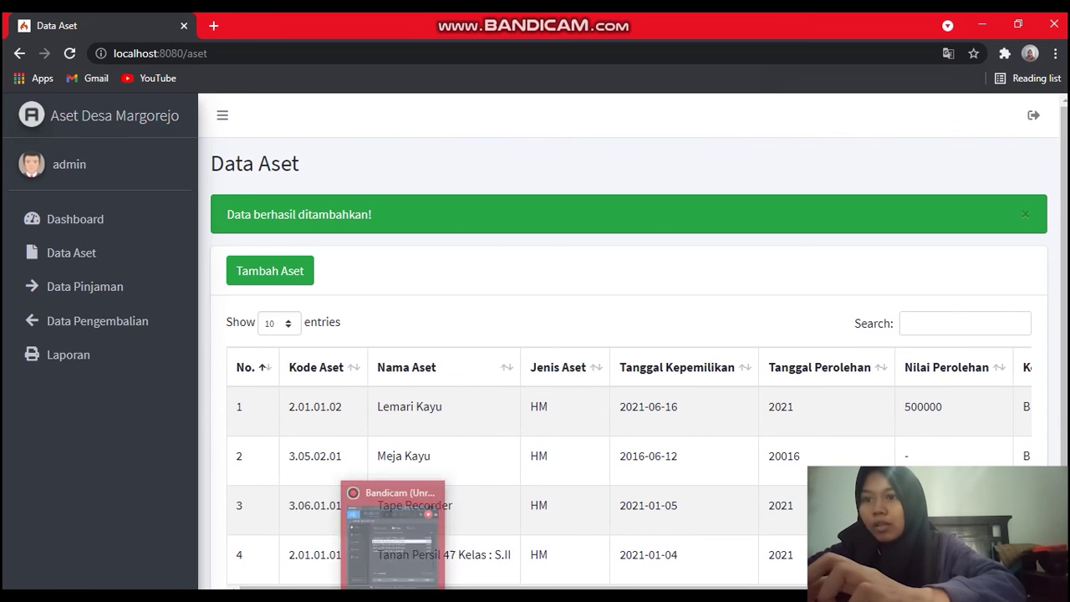
left_click_drag(505, 588, 715, 588)
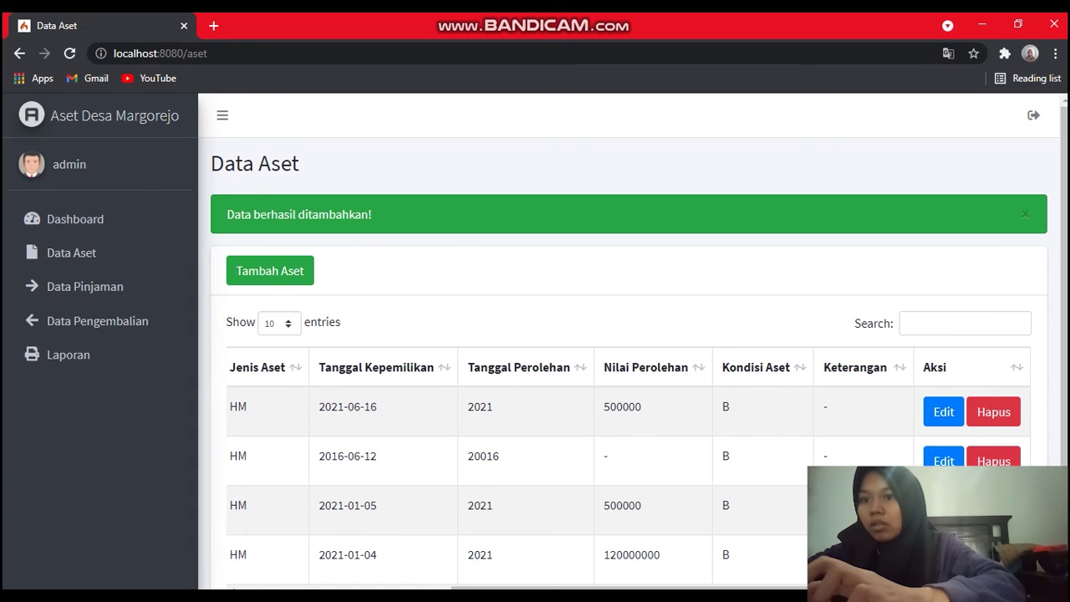
mouse_move(715, 587)
left_mouse_down()
mouse_move(503, 588)
mouse_move(715, 588)
left_mouse_up()
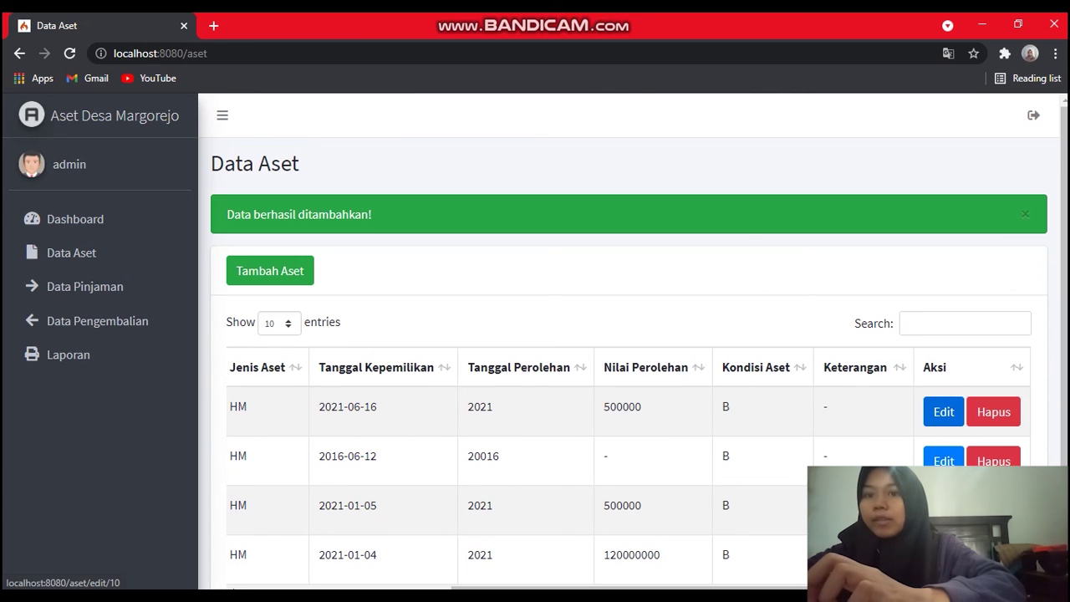
left_click(943, 411)
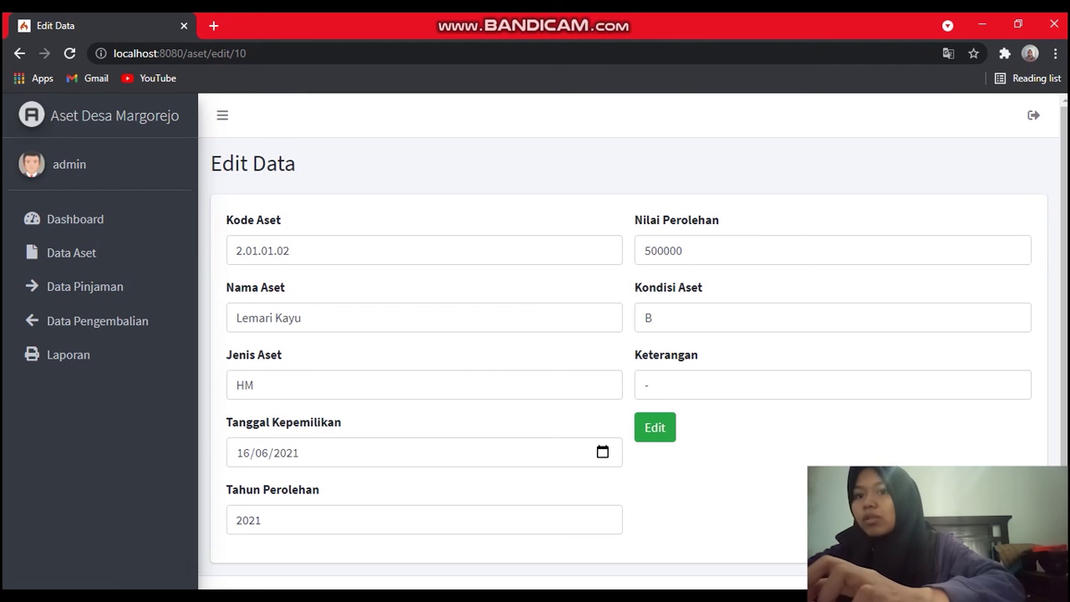
Update Lemari Kayu to ownership date 02/06/2021 and value 200000, save, and review the table.
left_click(602, 452)
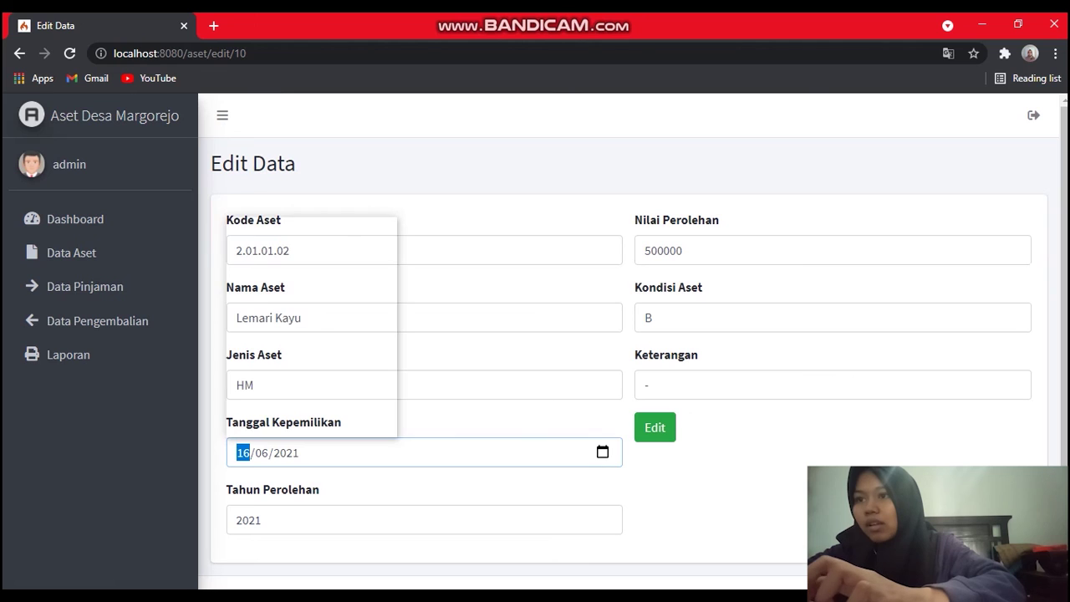
left_click(311, 286)
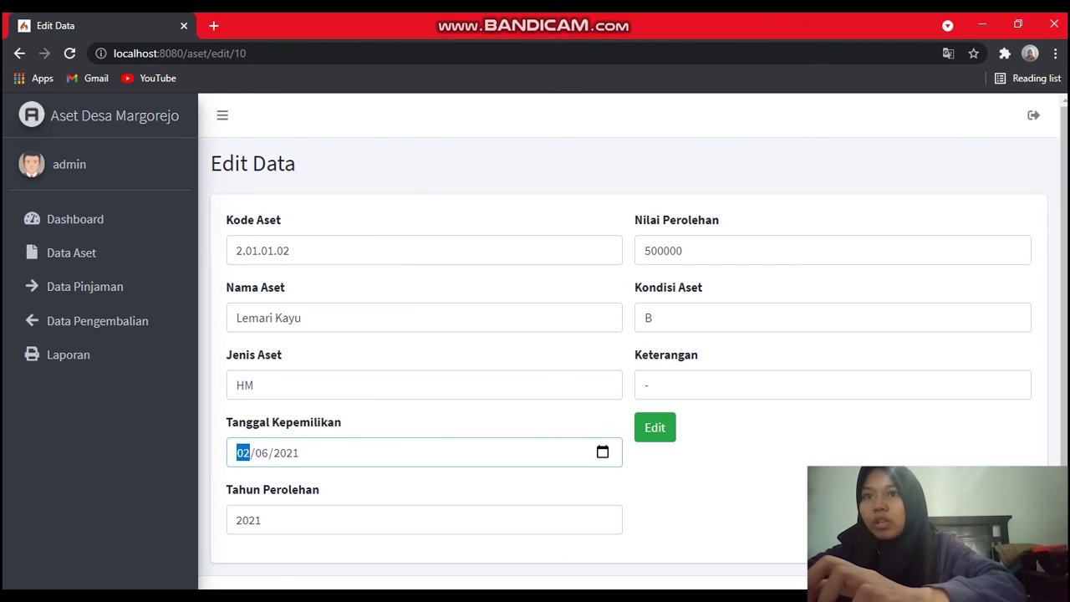
double_click(663, 251)
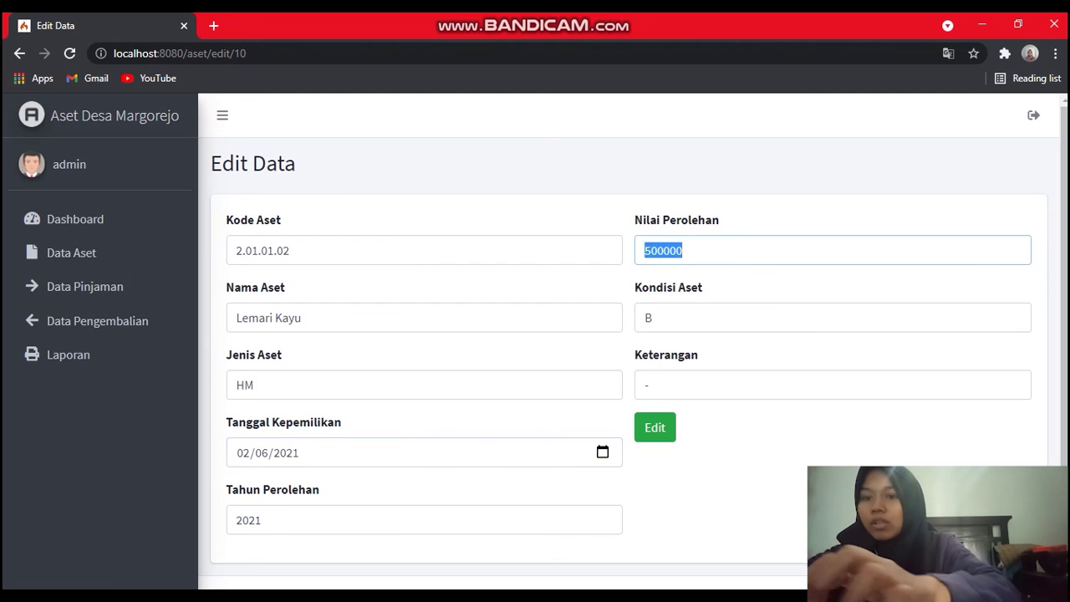
type("2")
key("Down")
key("Return")
left_click(655, 427)
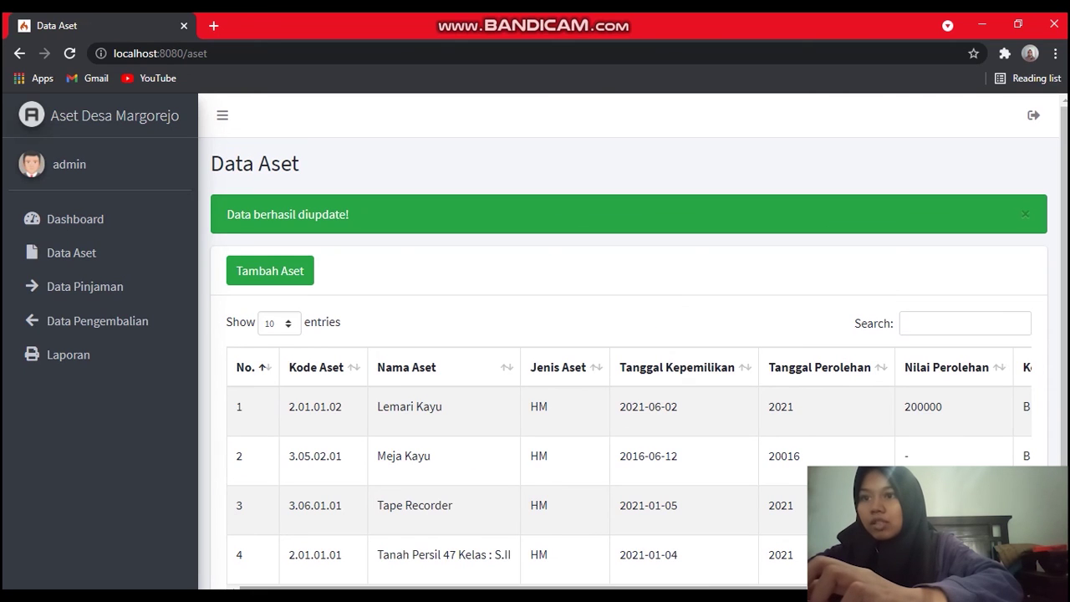
left_click_drag(502, 588, 714, 588)
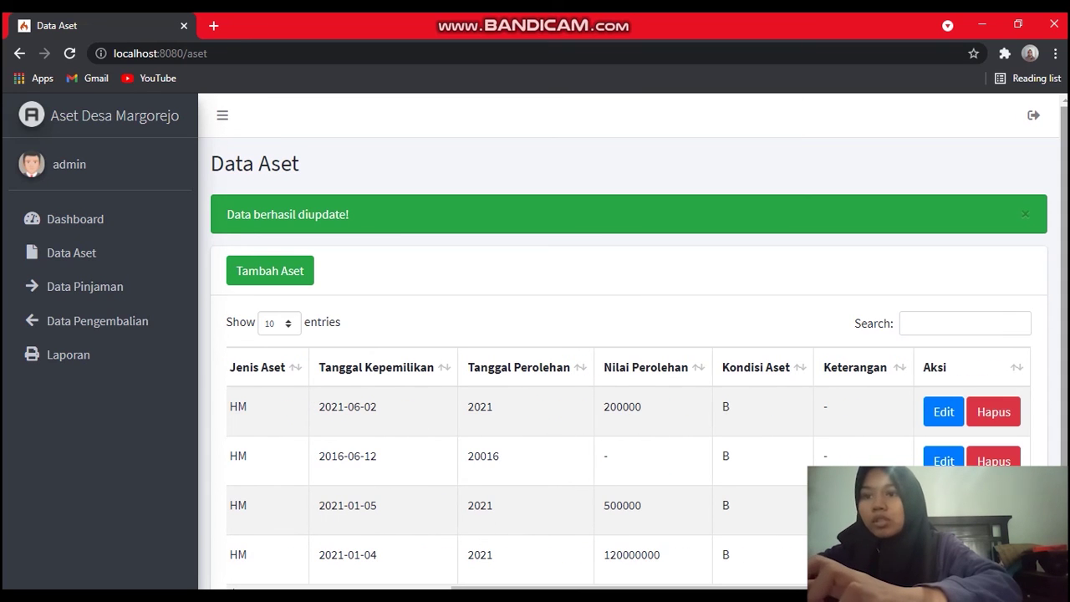
mouse_move(614, 588)
left_mouse_down()
mouse_move(401, 588)
mouse_move(613, 588)
left_mouse_up()
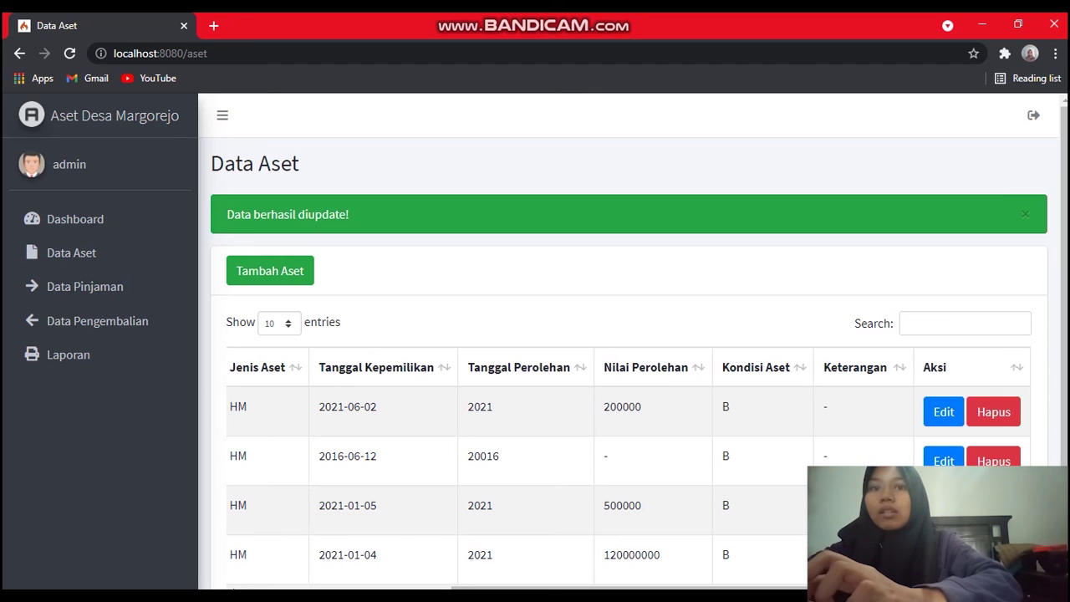
Delete the 2016 Meja Kayu asset after confirming, then scroll through the remaining three assets.
left_click(993, 461)
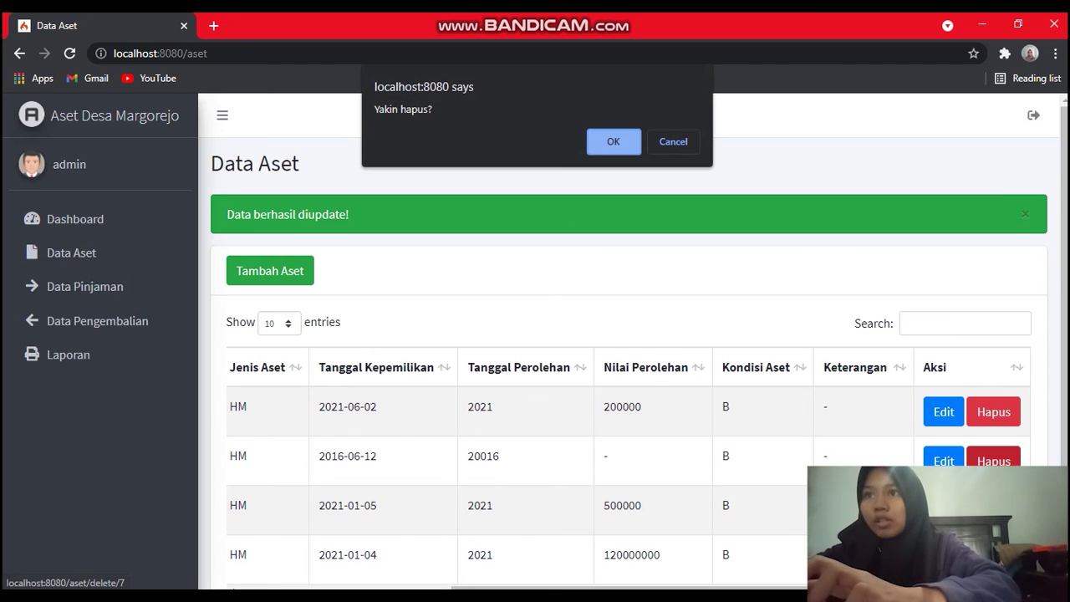
key("Return")
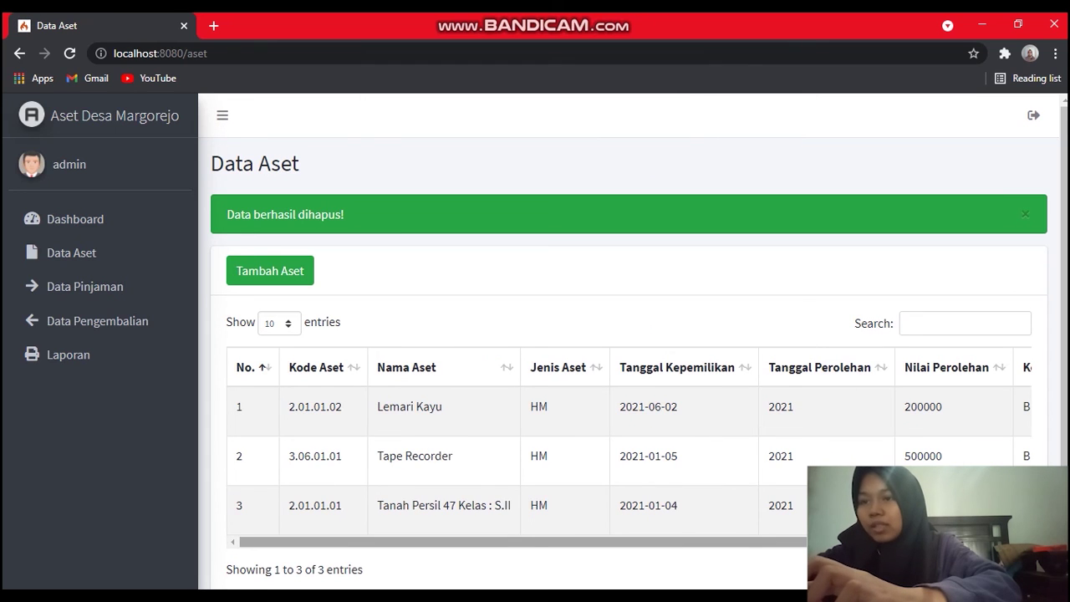
scroll(627, 451, "right", 5)
scroll(628, 452, "left", 5)
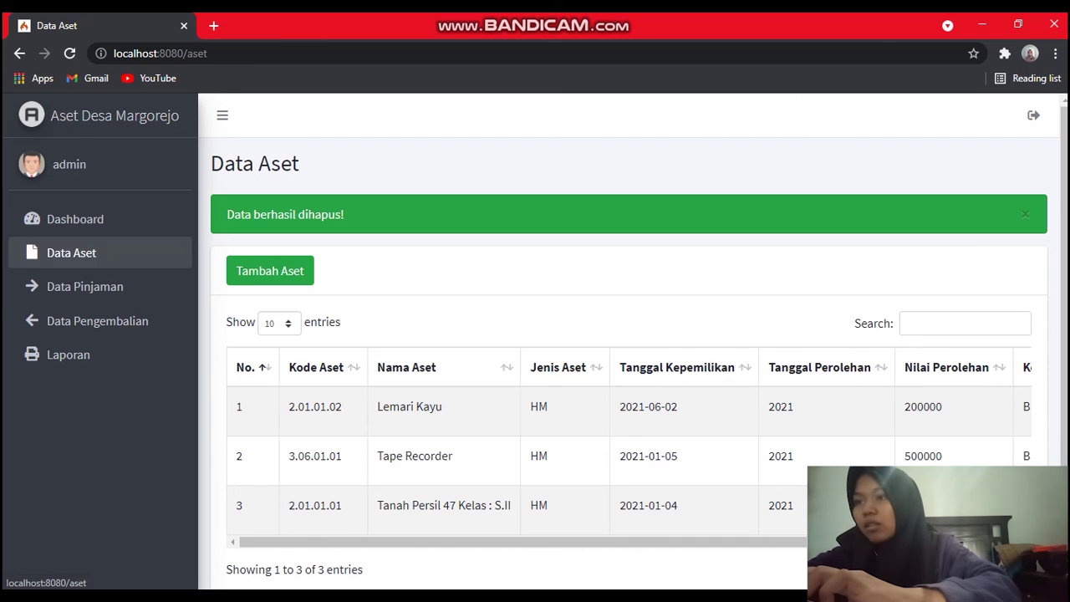
Start a new loan in Data Pinjaman with the saved borrower and status Masih Dipinjam.
left_click(85, 286)
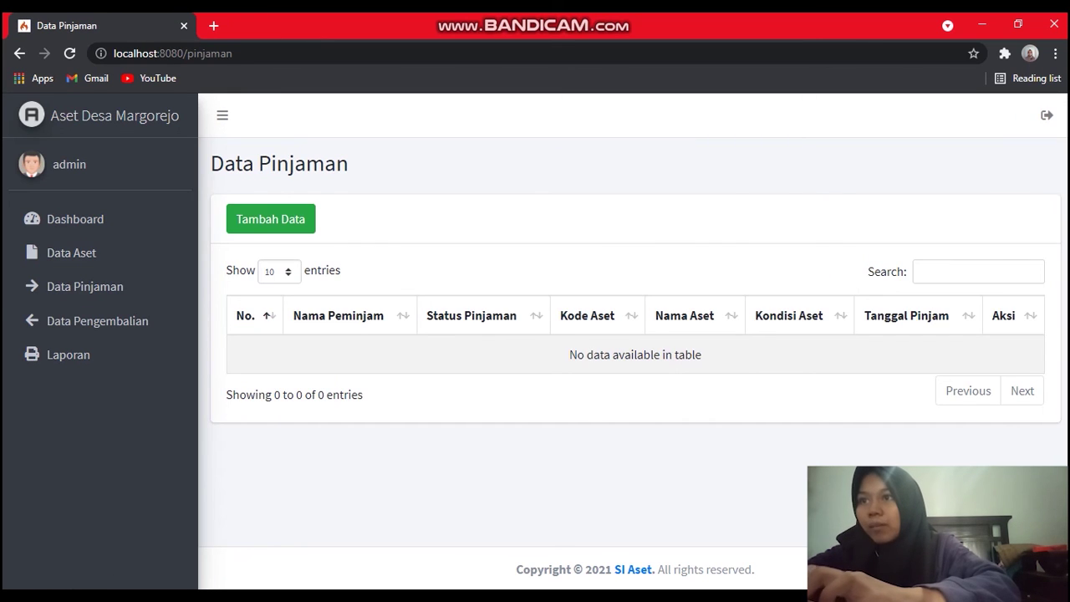
left_click(270, 219)
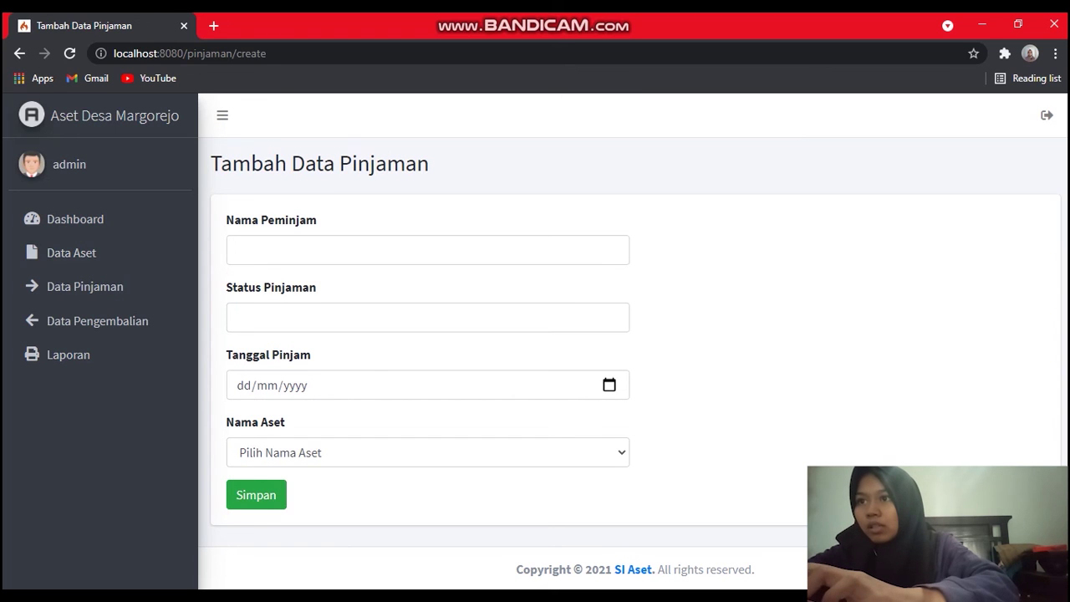
left_click(335, 250)
key("Down")
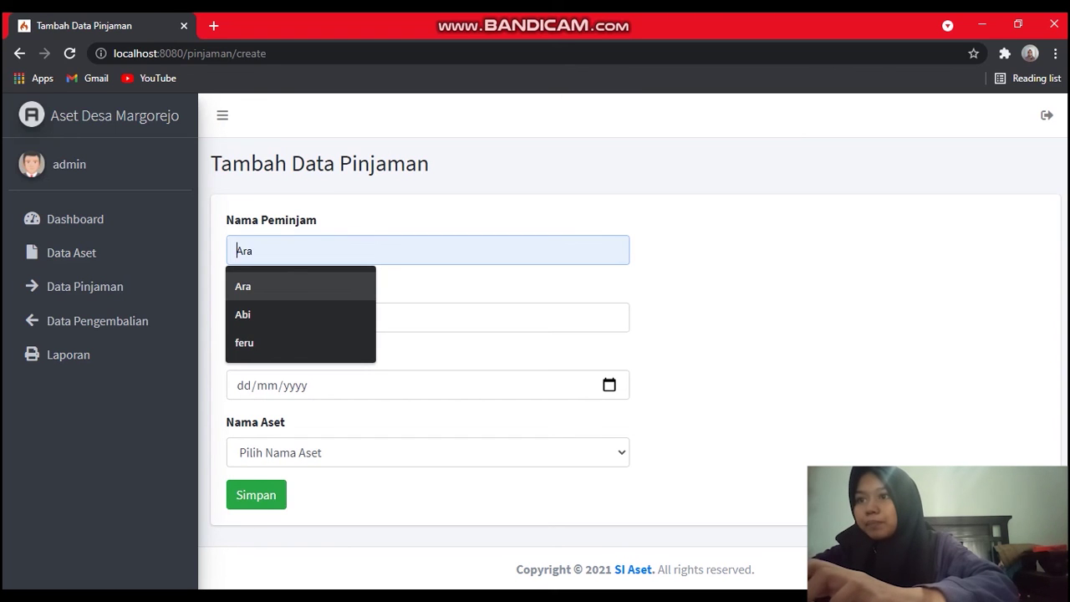
key("Return")
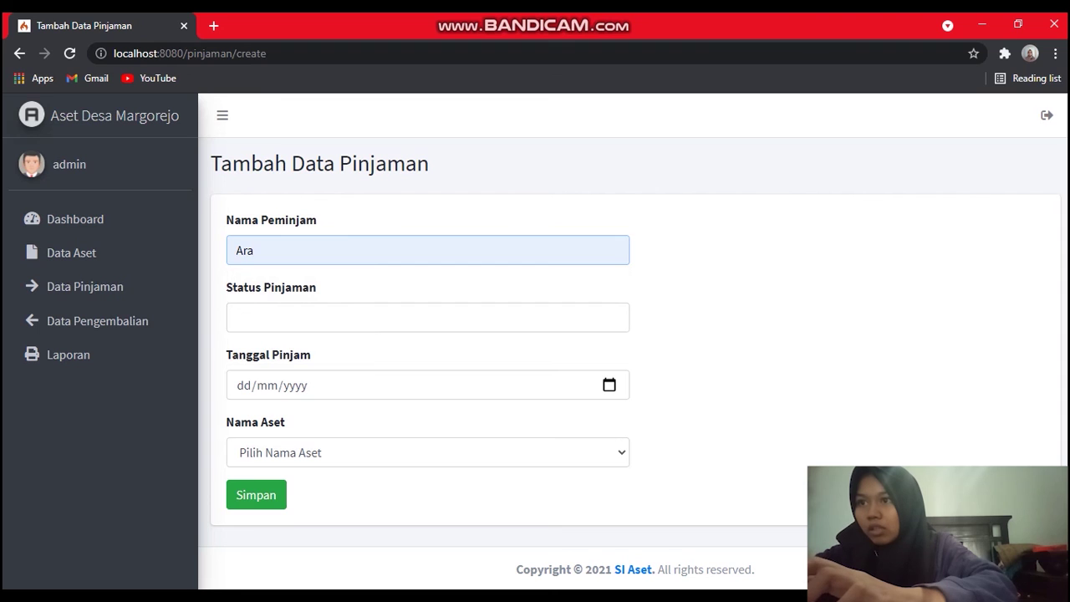
left_click(335, 317)
key("Down")
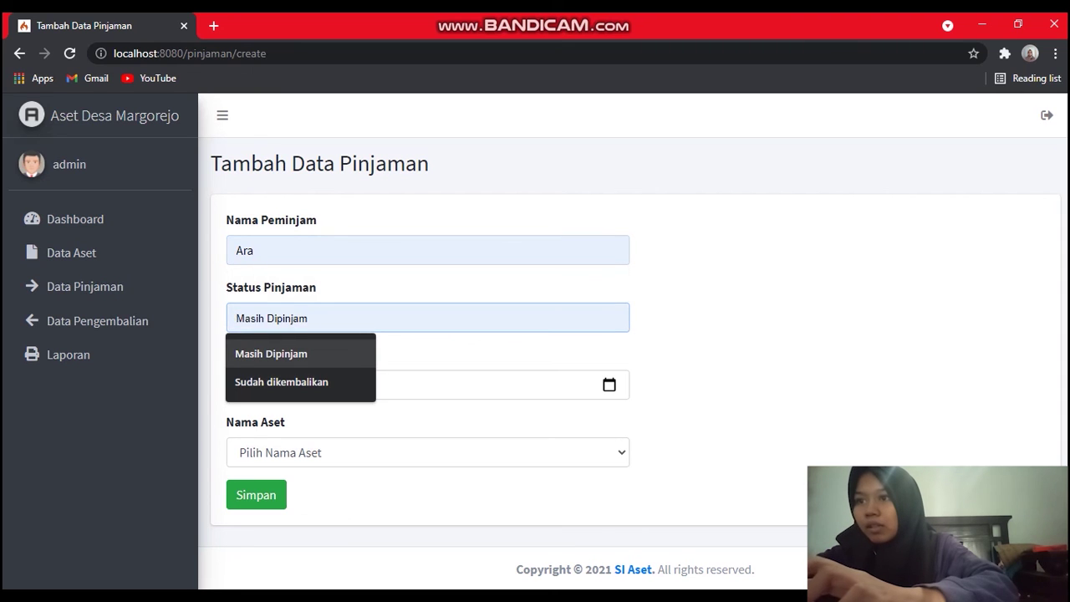
key("Return")
Set loan date 24 June 2021 and asset Tape Recorder, save it, and go to Data Pengembalian.
left_click(609, 384)
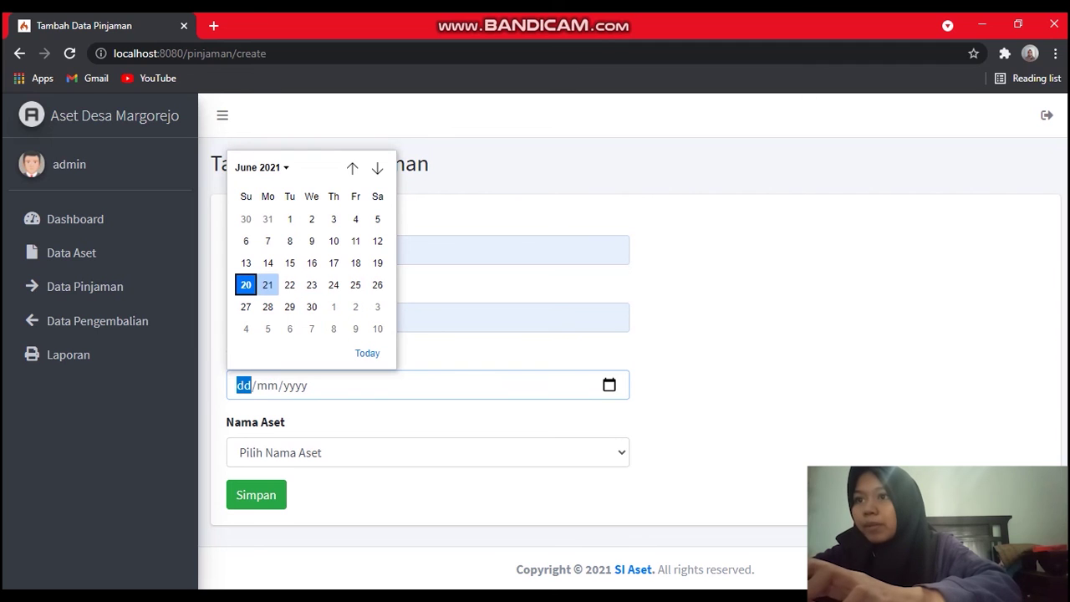
left_click(333, 285)
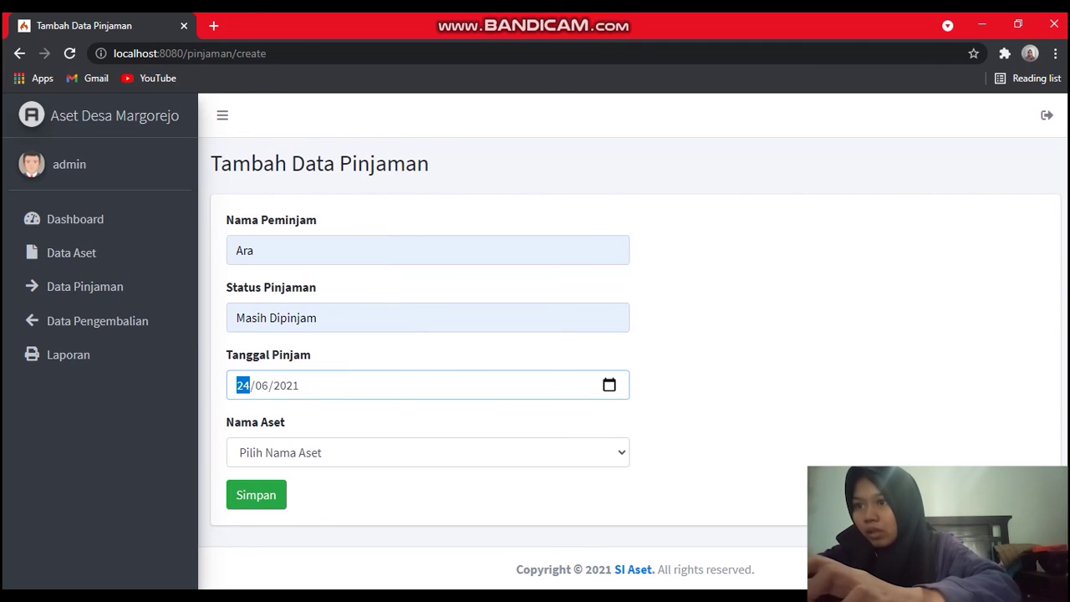
left_click(428, 453)
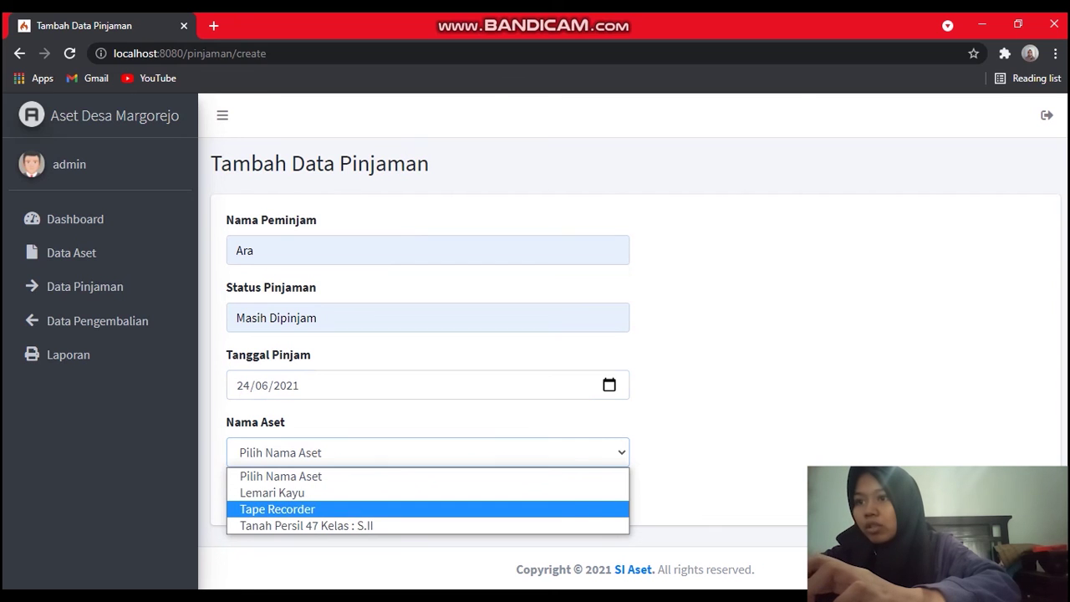
left_click(277, 509)
left_click(254, 495)
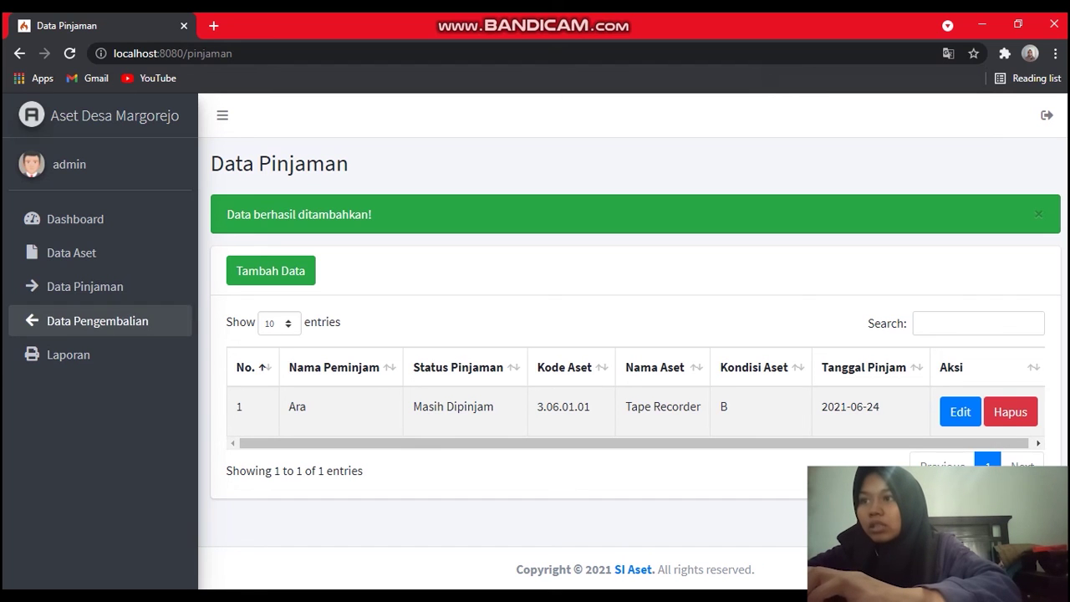
left_click(97, 320)
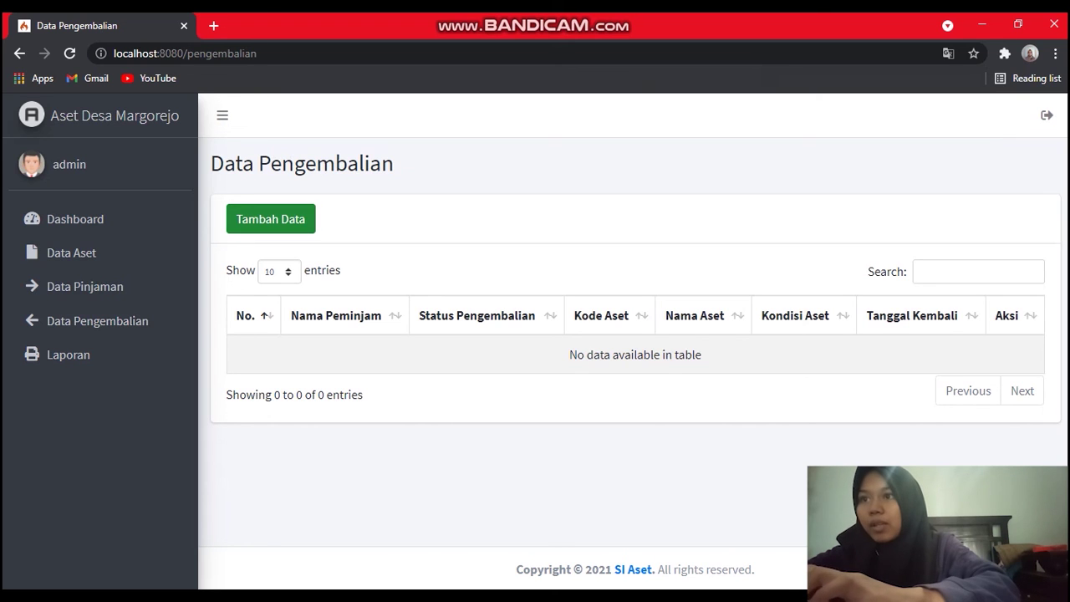
Start a new return record with the saved borrower and status Sudah DIkembalikan.
left_click(270, 219)
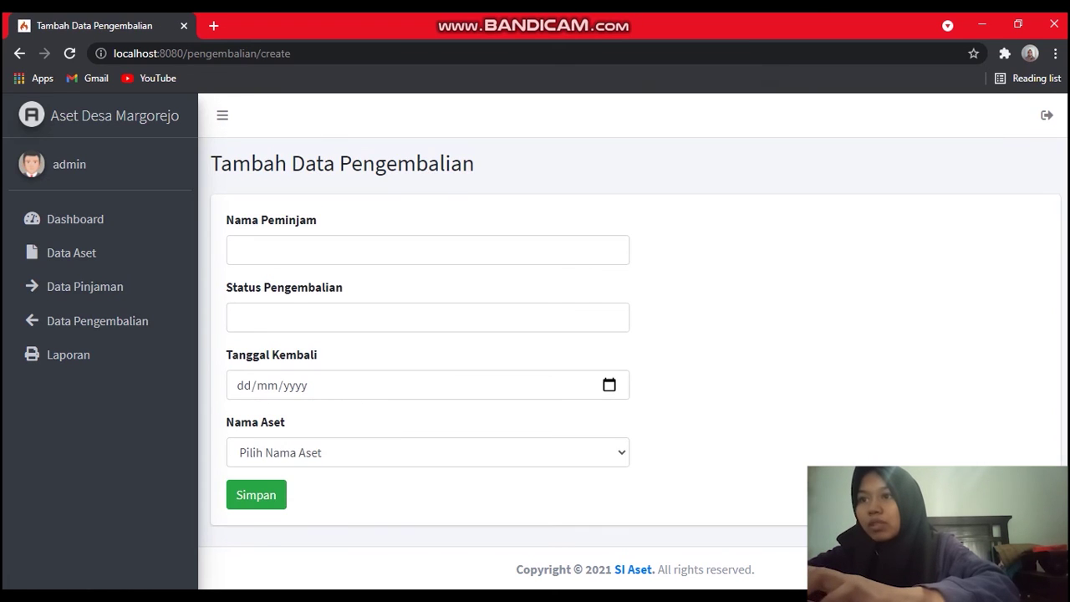
left_click(237, 250)
key("Down")
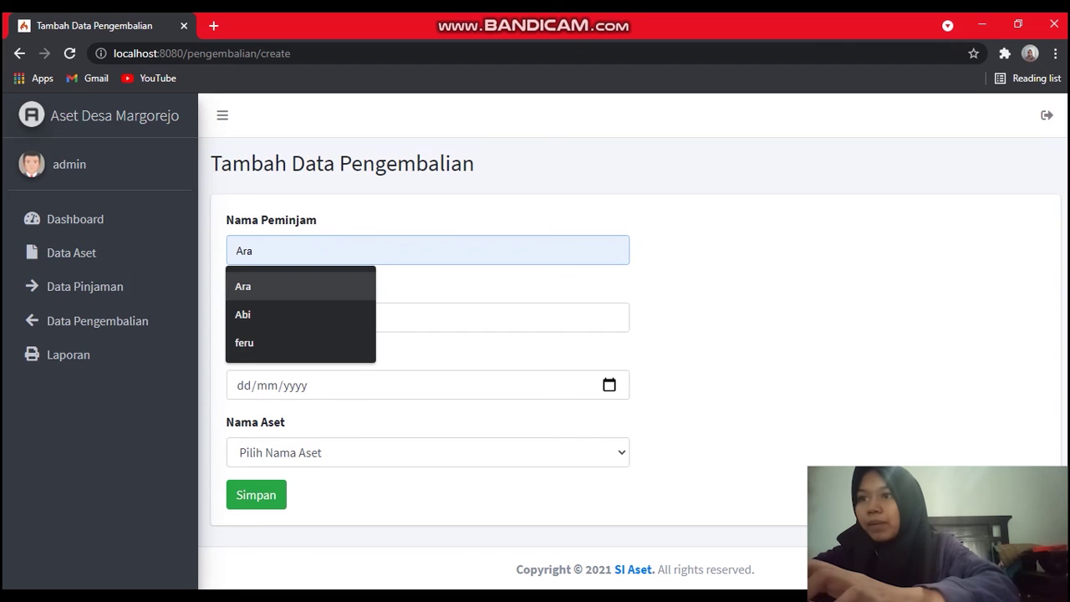
key("Return")
left_click(335, 317)
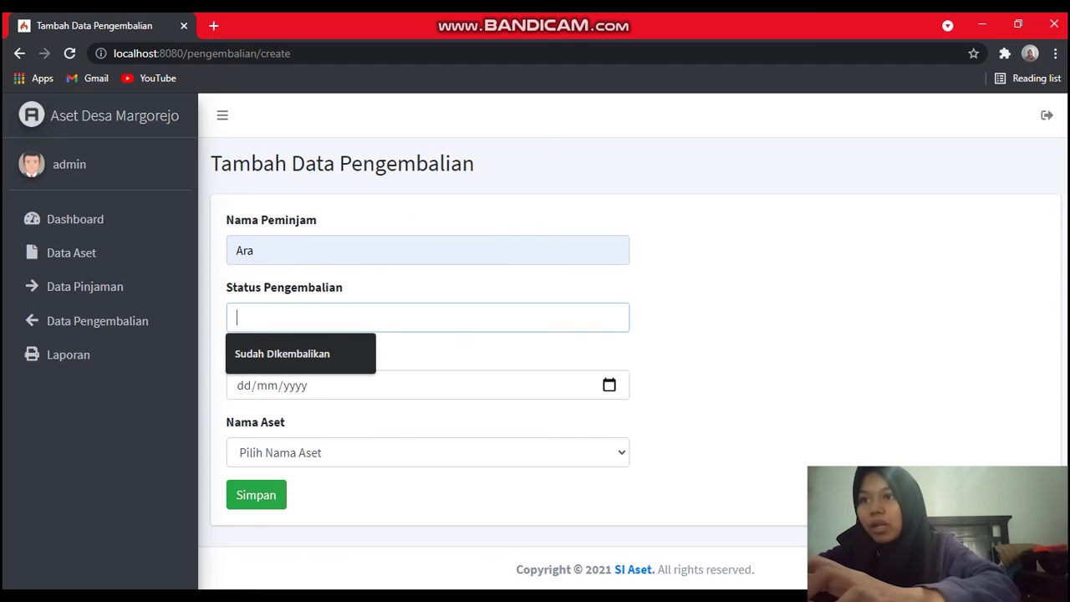
key("Down")
key("Return")
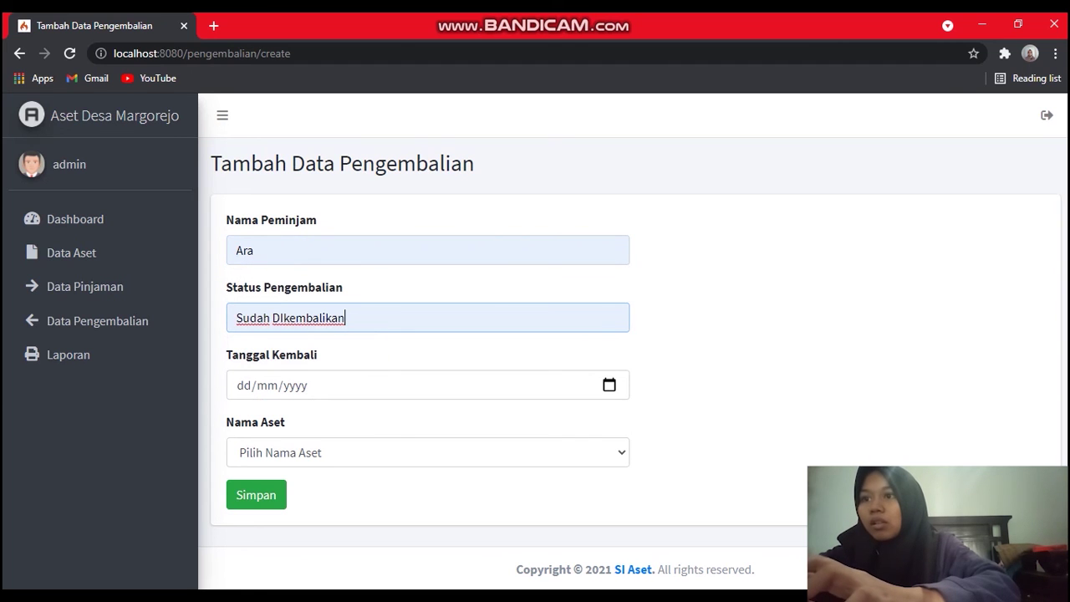
Set return date 30 June 2021 and asset Tape Recorder, save, and review the returns table.
left_click(243, 384)
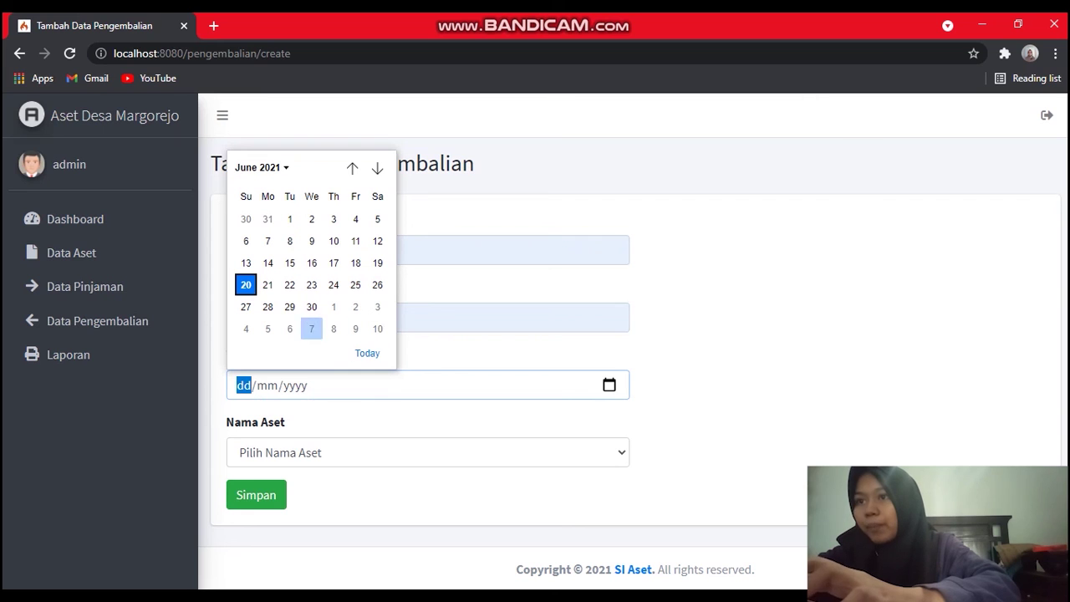
left_click(311, 307)
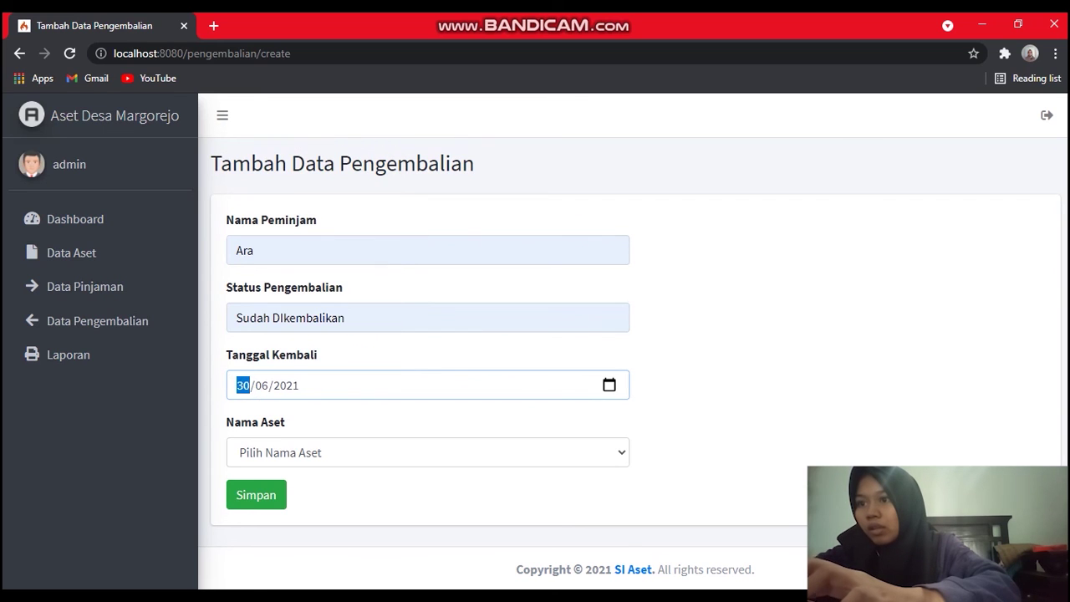
left_click(427, 452)
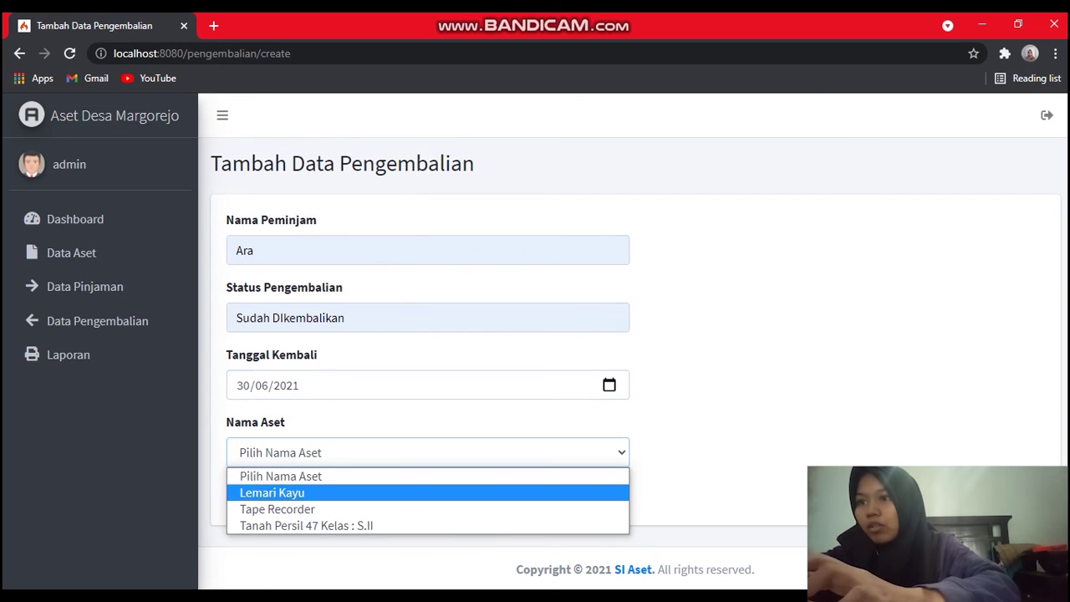
left_click(277, 509)
left_click(256, 495)
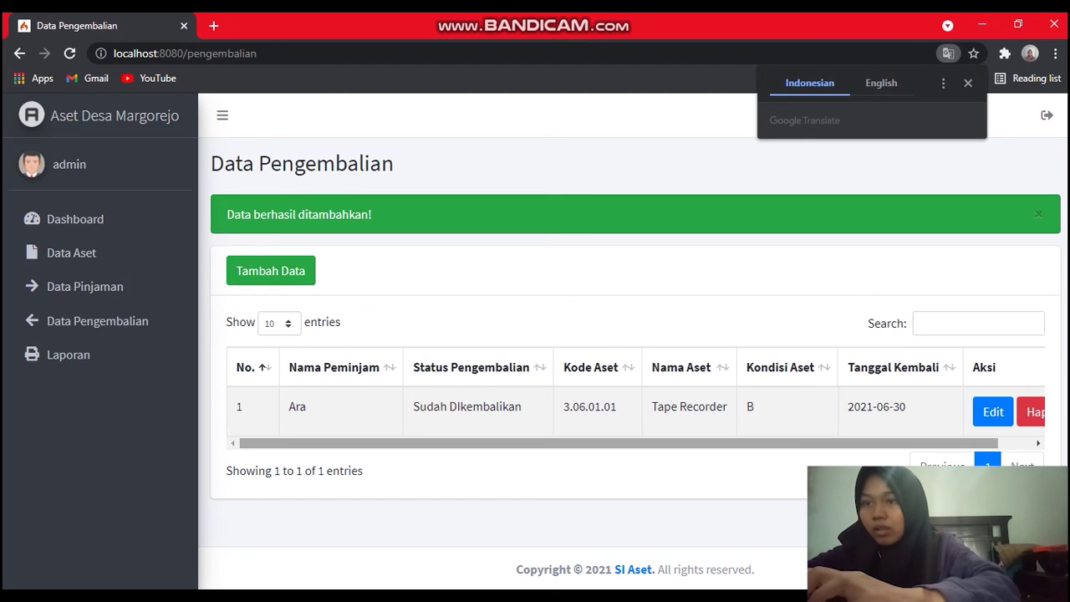
scroll(636, 407, "right", 2)
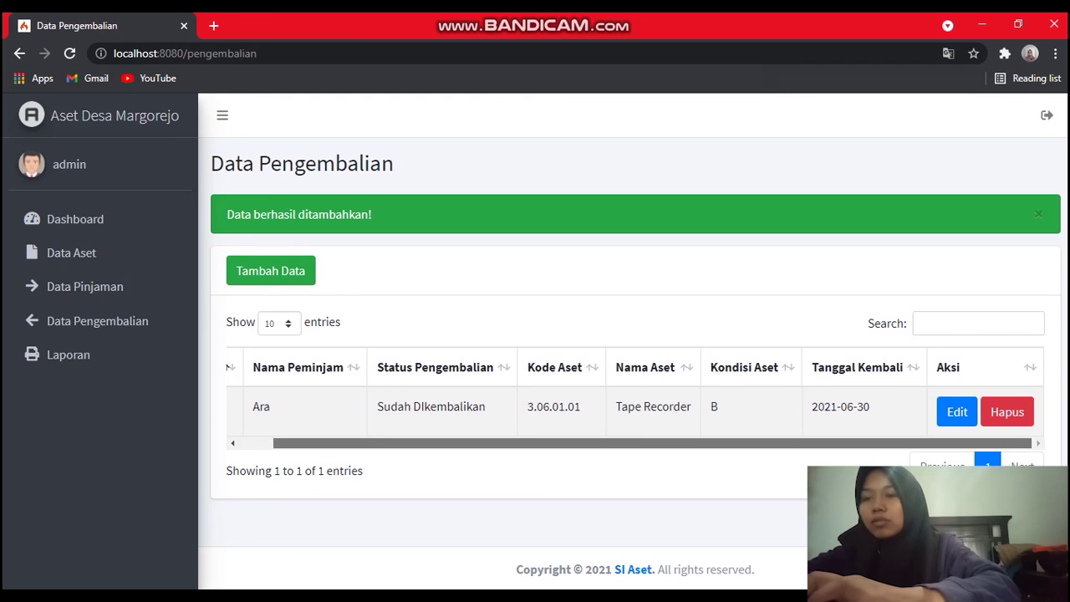
scroll(636, 407, "left", 1)
scroll(636, 406, "right", 1)
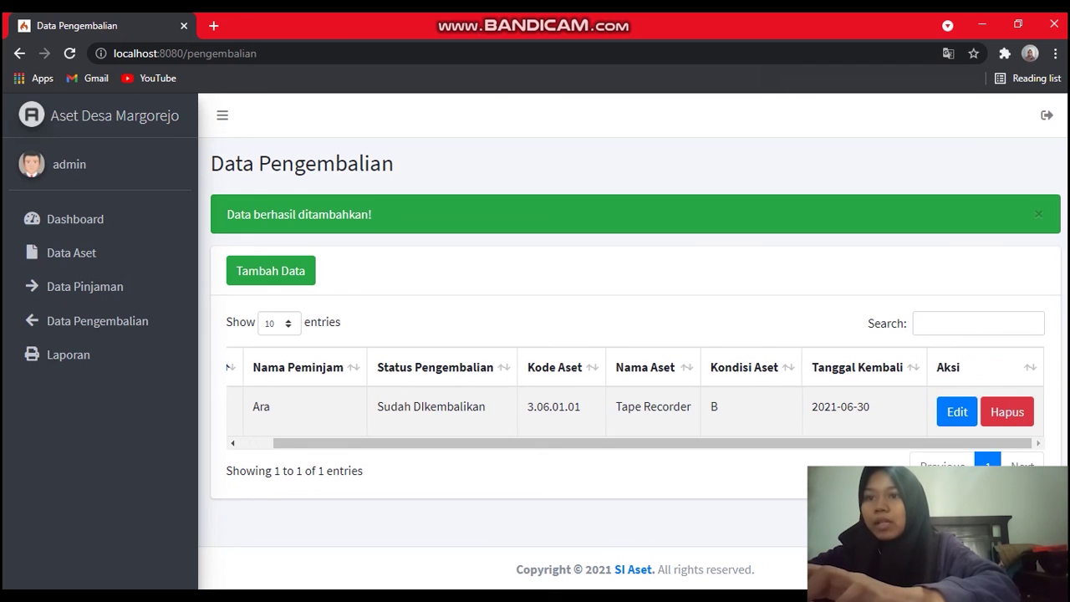
scroll(635, 406, "left", 1)
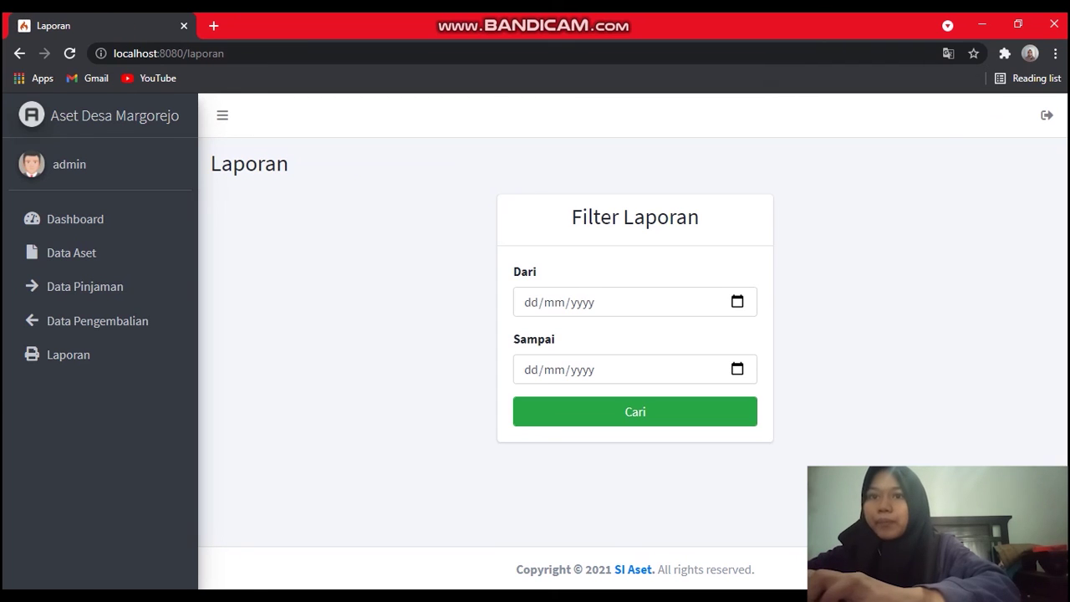
Filter the report from 01/06/2021 to 30/06/2021, search, and open the printable version.
left_click(737, 302)
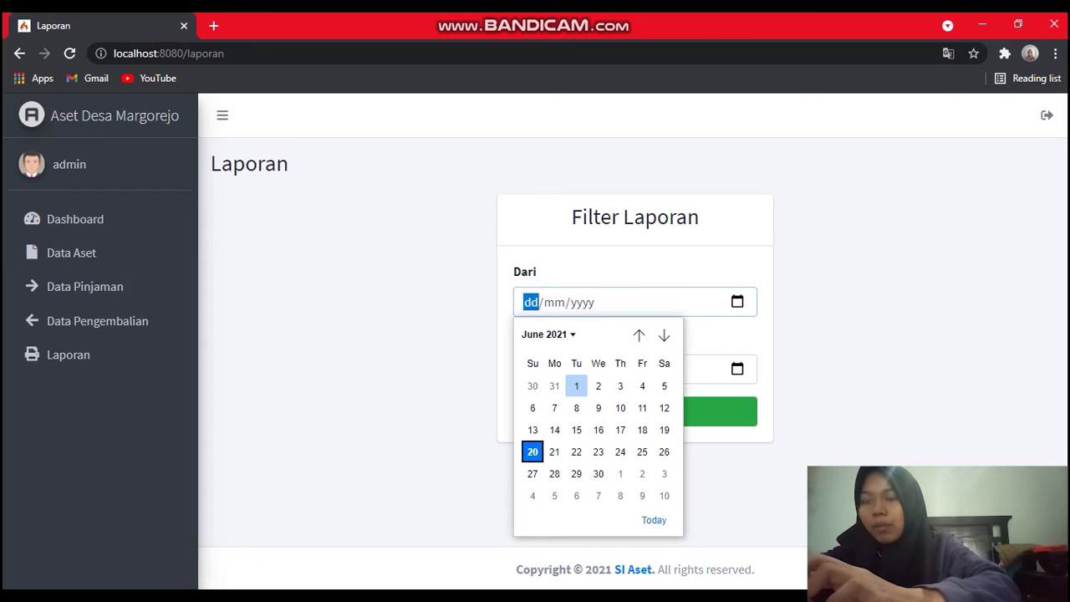
left_click(576, 386)
left_click(737, 368)
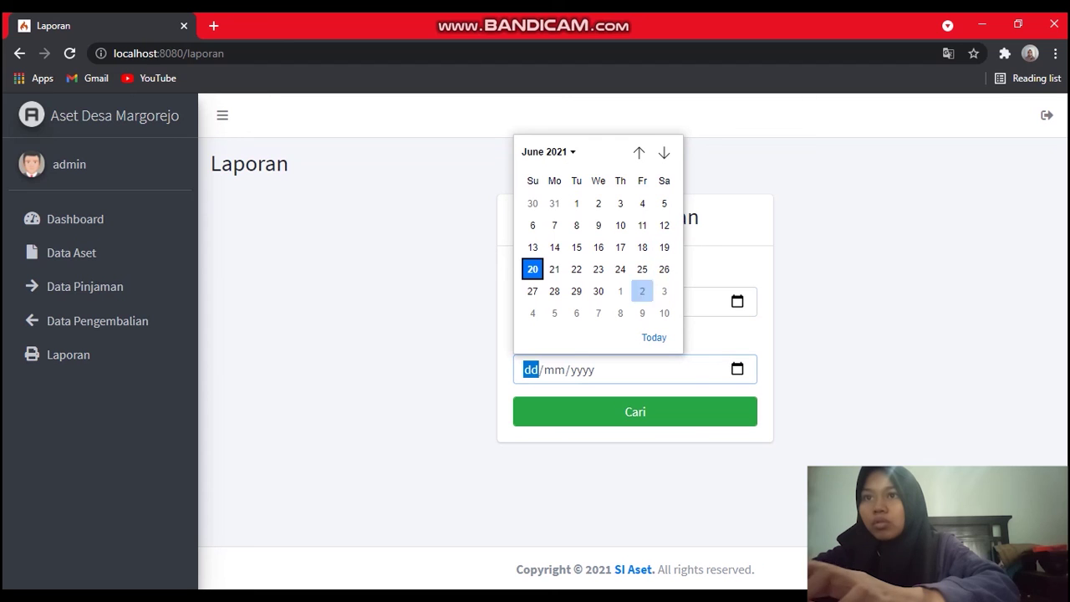
left_click(599, 291)
left_click(636, 411)
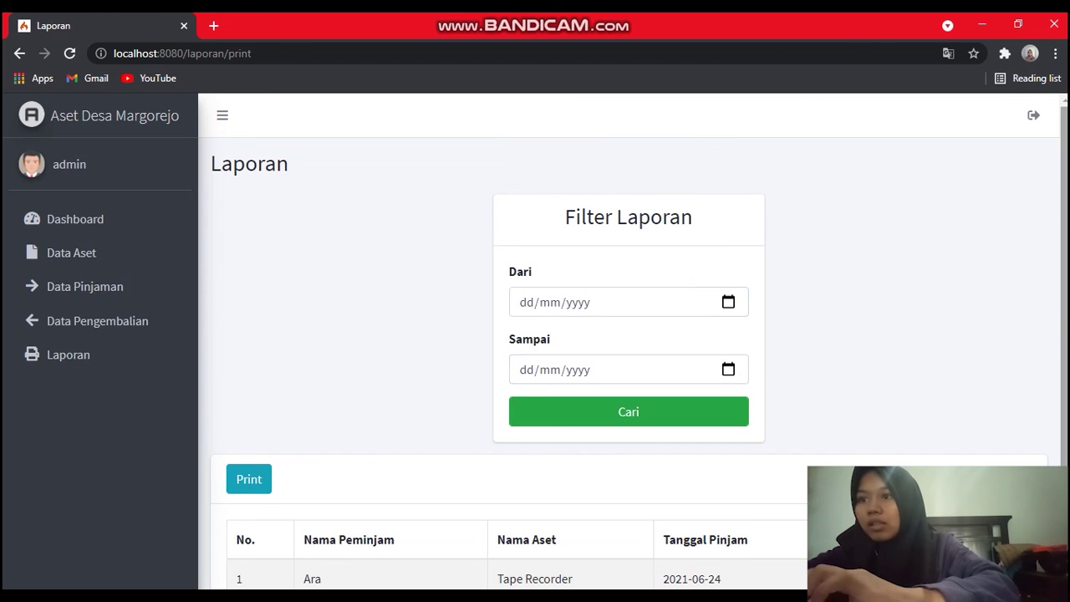
scroll(633, 343, "down", 1)
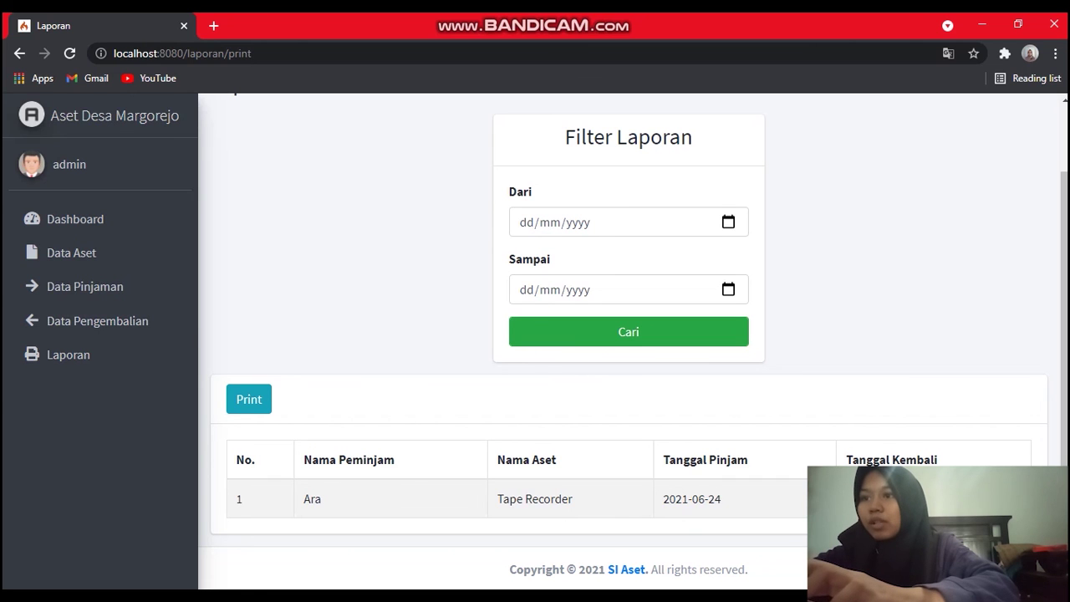
left_click(248, 399)
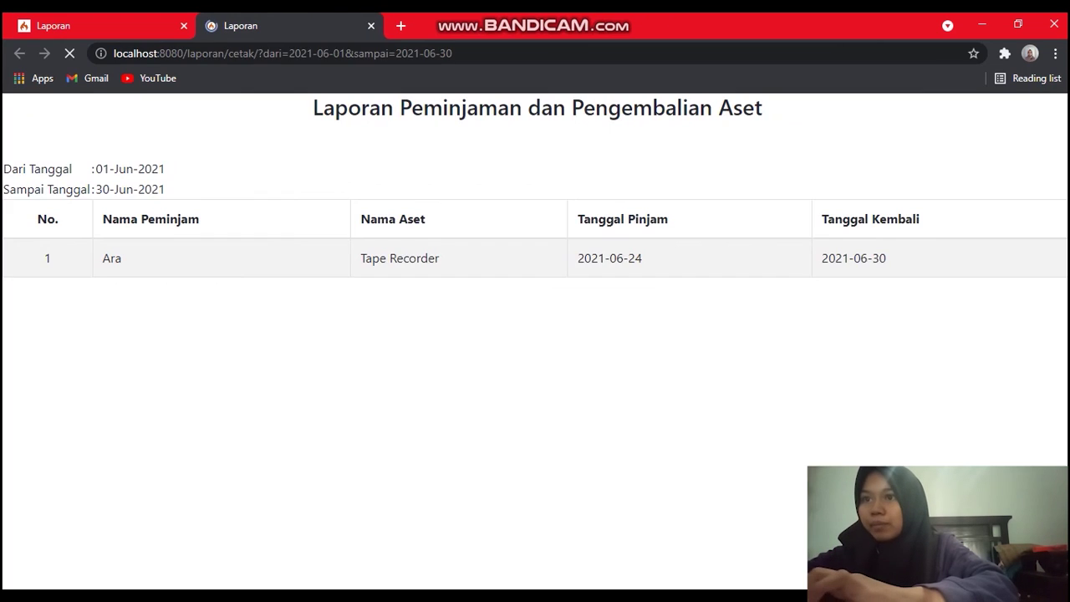